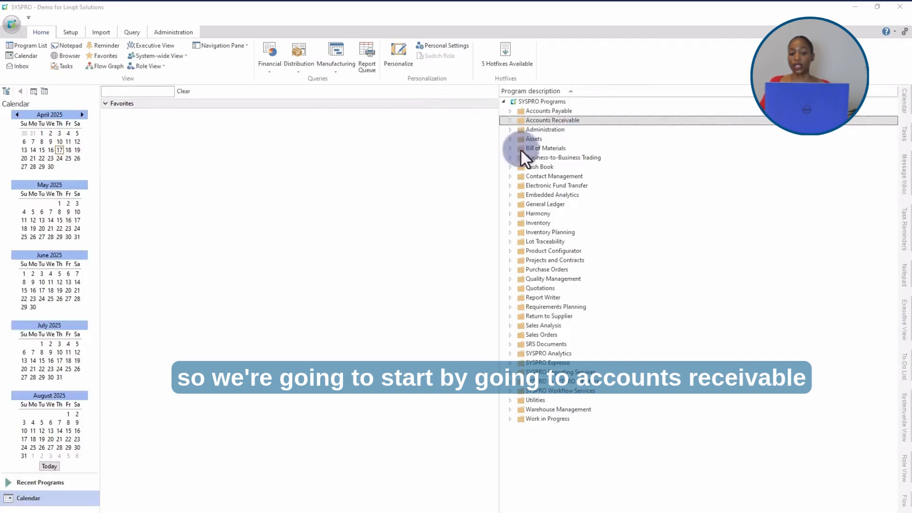
# - Open AR Payments and Adjustments from the Accounts Receivable transaction processing programs and maximize its window
pyautogui.click(509, 120)
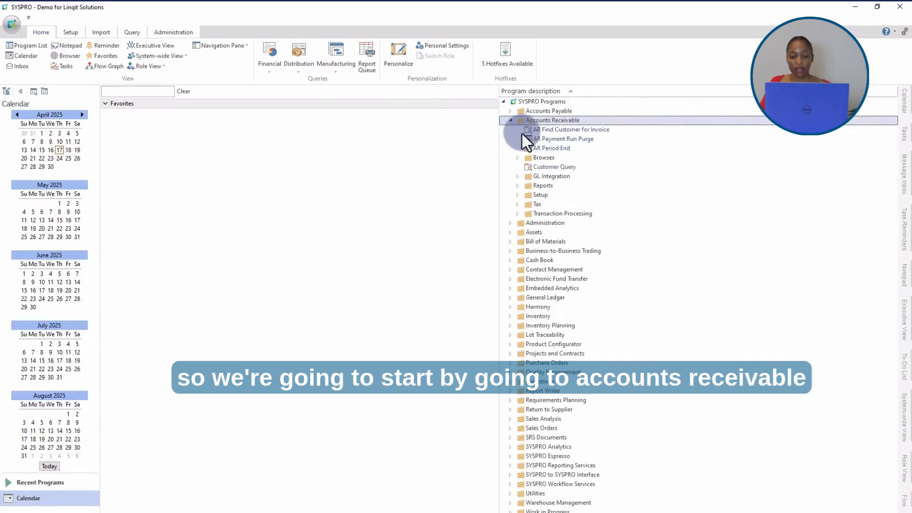
pyautogui.click(522, 213)
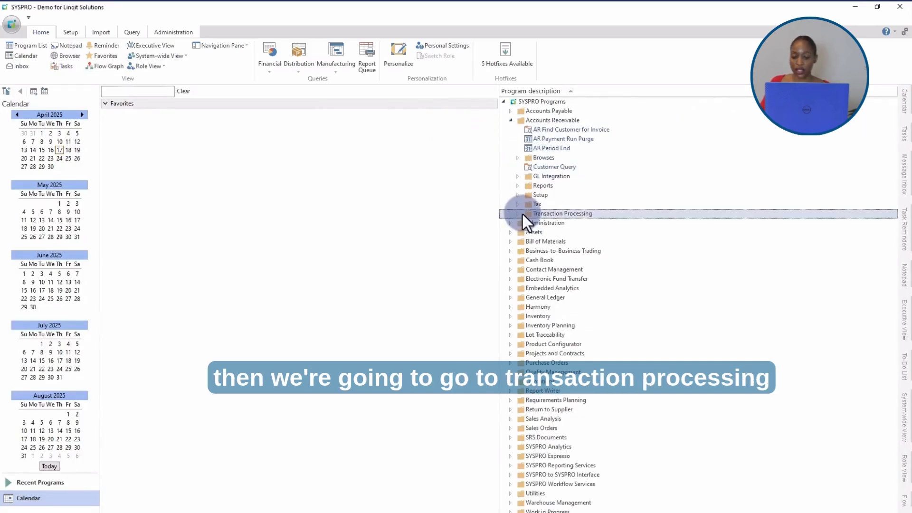
pyautogui.click(518, 214)
pyautogui.scroll(-3, 634, 233)
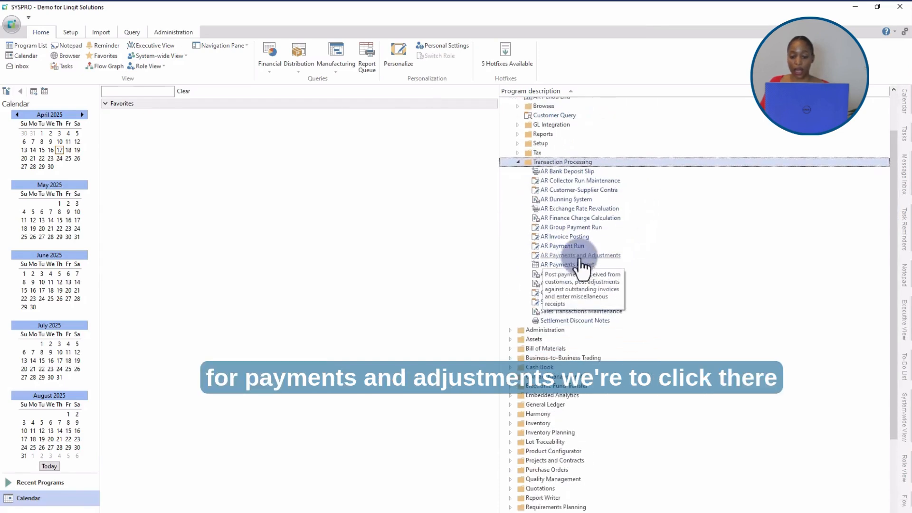
pyautogui.doubleClick(599, 259)
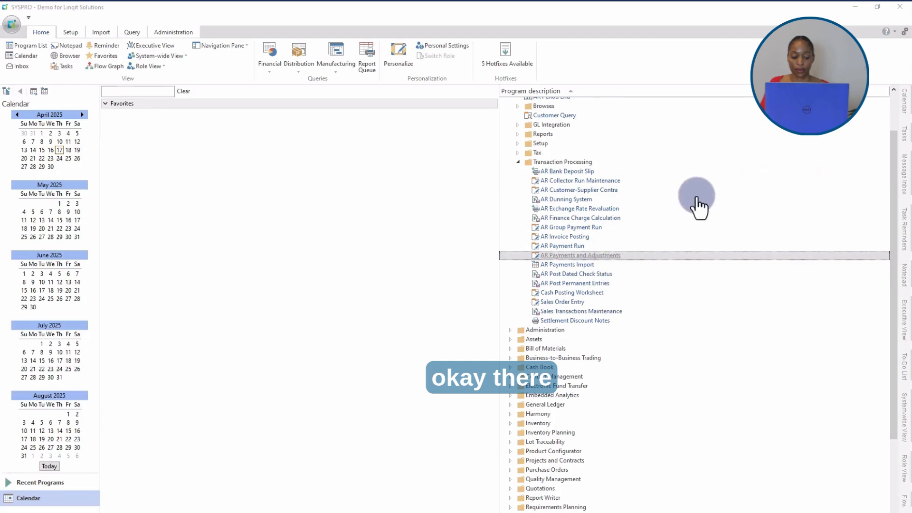
pyautogui.doubleClick(597, 257)
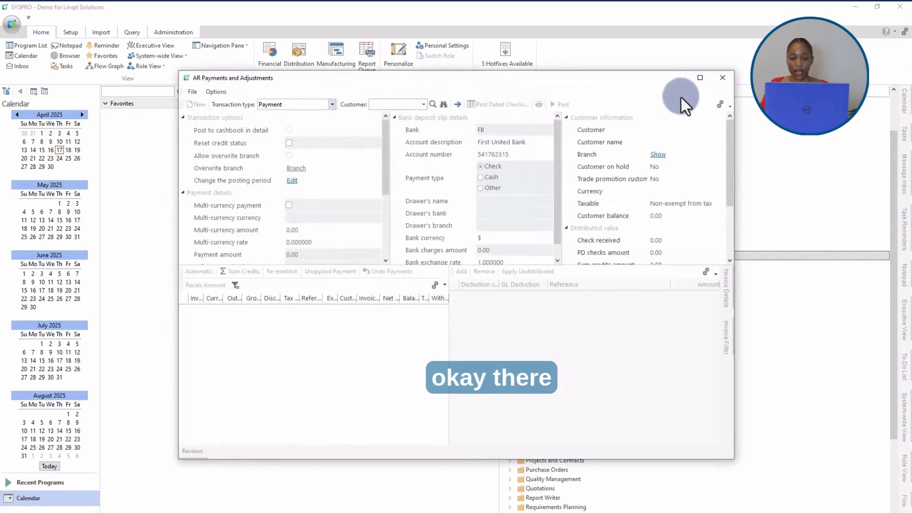
pyautogui.click(700, 77)
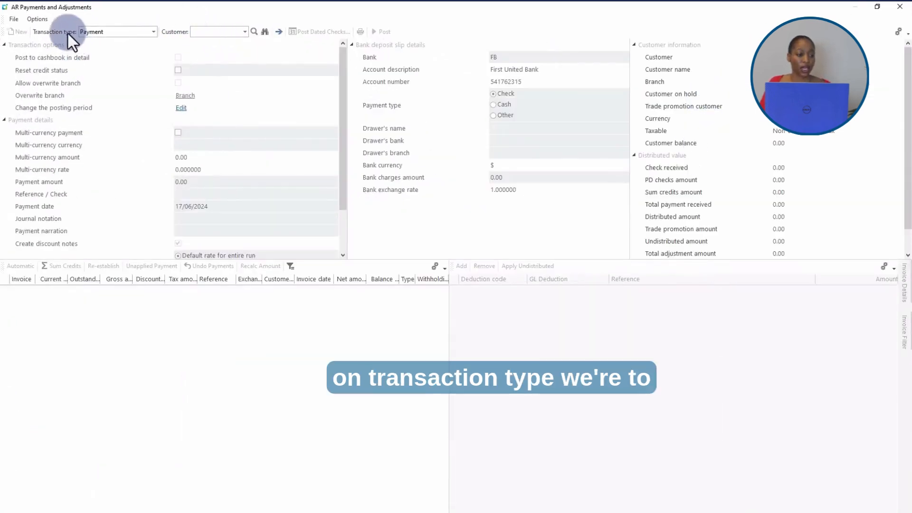
# - Set the transaction type to Adjustment and load The Garden of Eden by entering its customer code
pyautogui.click(150, 34)
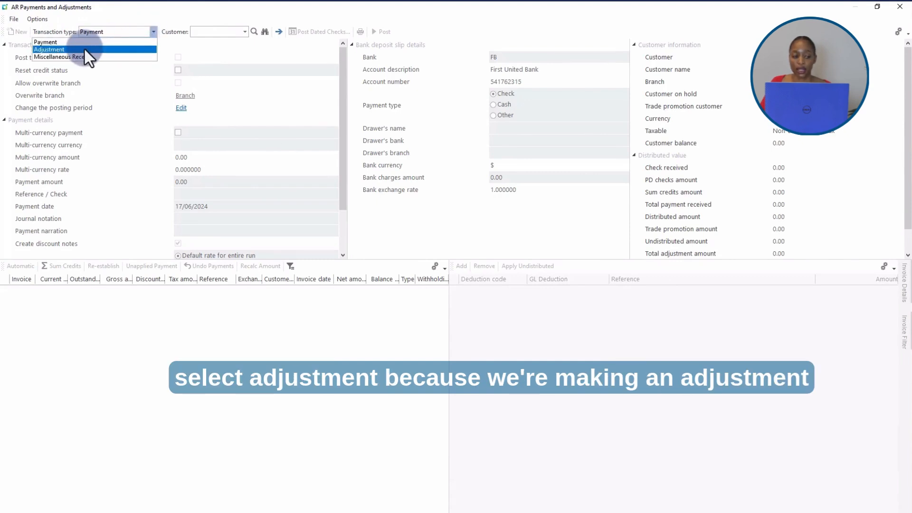
pyautogui.click(85, 49)
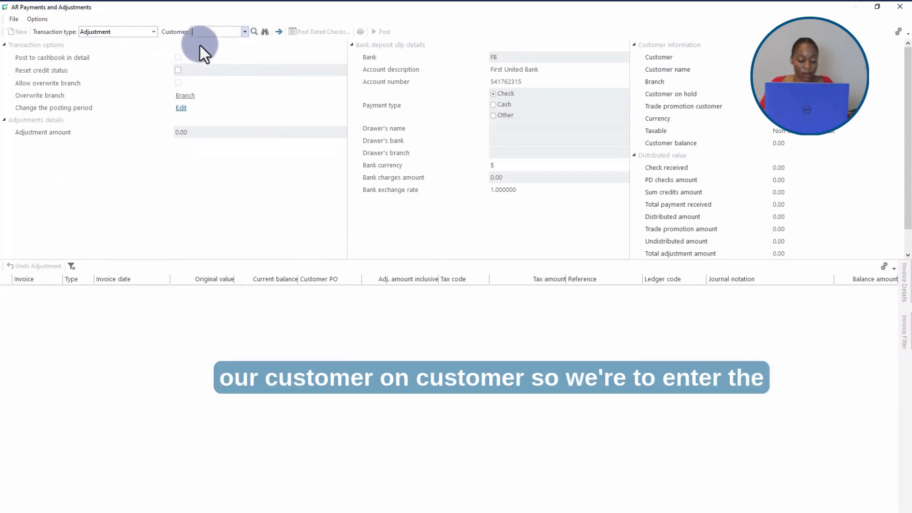
pyautogui.write('14')
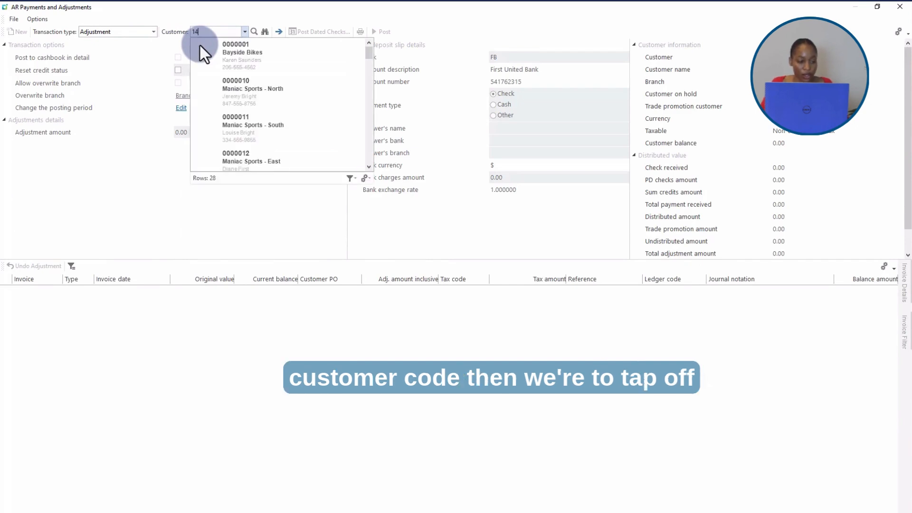
pyautogui.press('Tab')
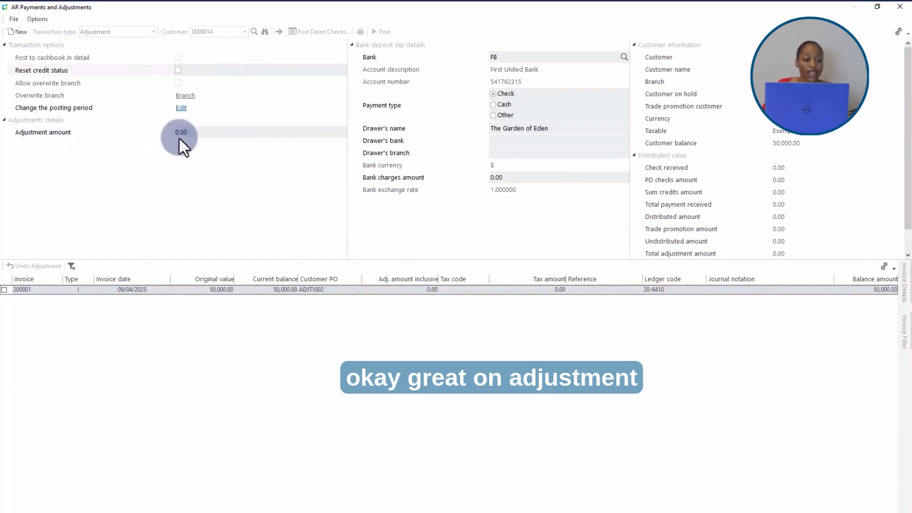
# - Set the adjustment amount to 3000 and the payment type to Other
pyautogui.click(197, 137)
pyautogui.write('30')
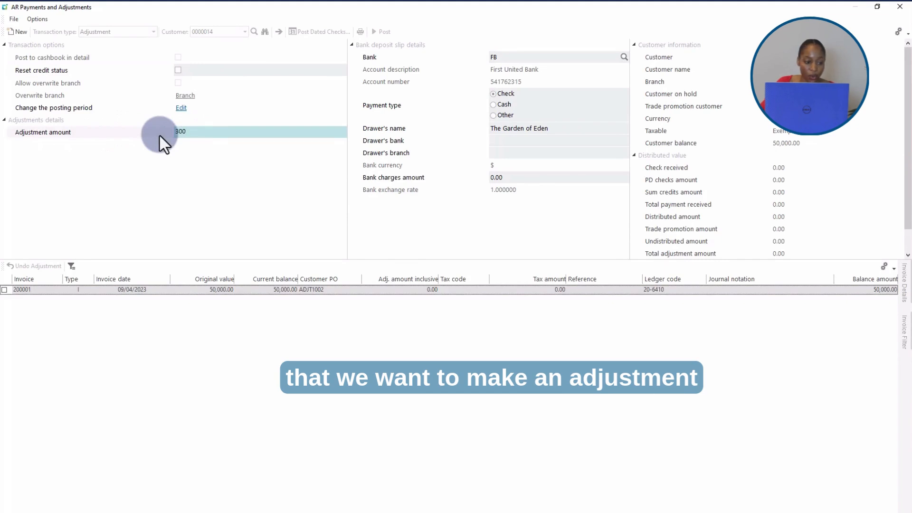
pyautogui.write('0')
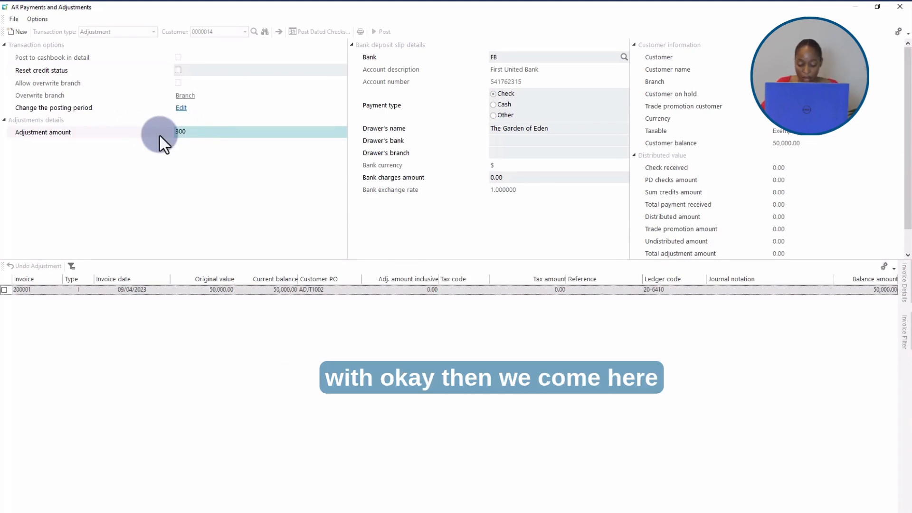
pyautogui.write('0')
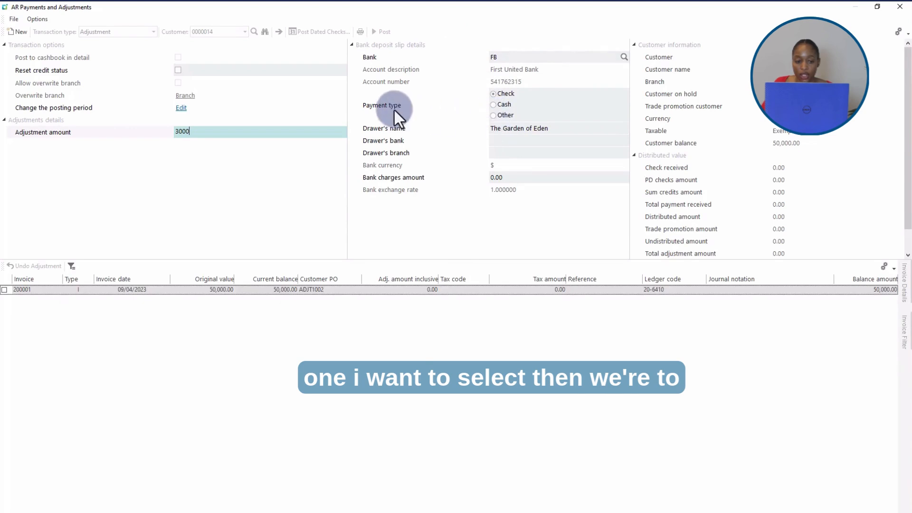
pyautogui.click(493, 116)
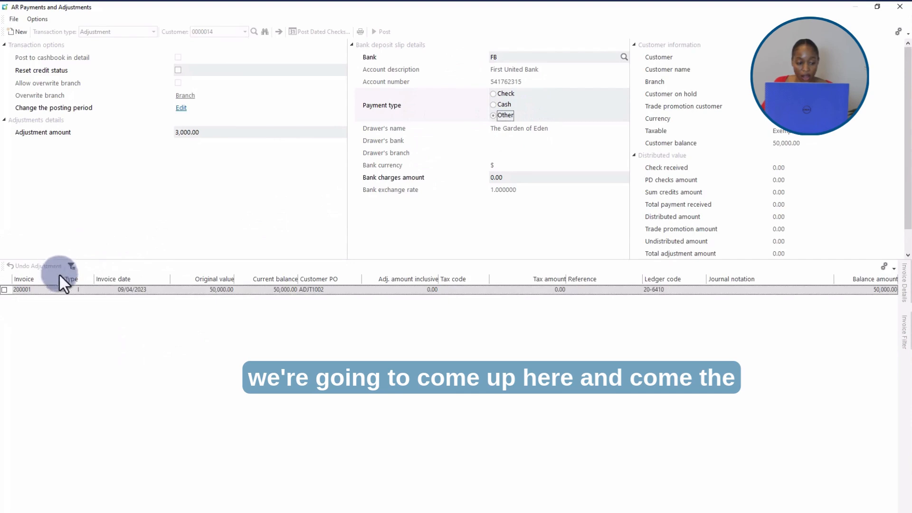
# - Select the customer's 50,000.00 invoice and set its adjustment amount inclusive to 3000
pyautogui.click(4, 292)
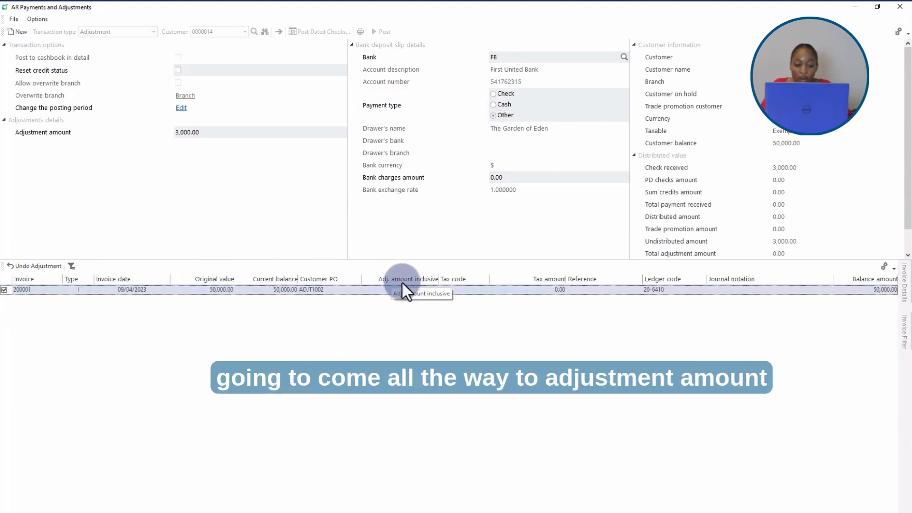
pyautogui.click(435, 291)
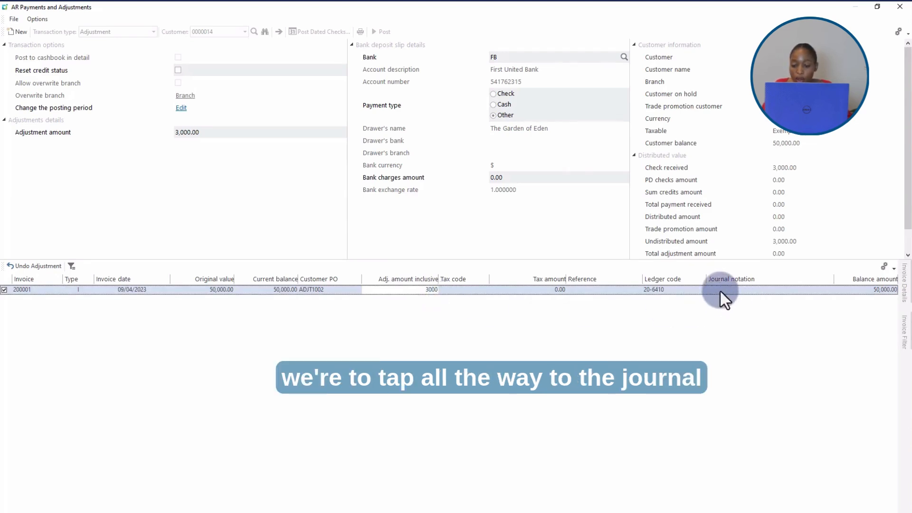
pyautogui.press('Tab')
pyautogui.press('Tab')
pyautogui.press('Tab')
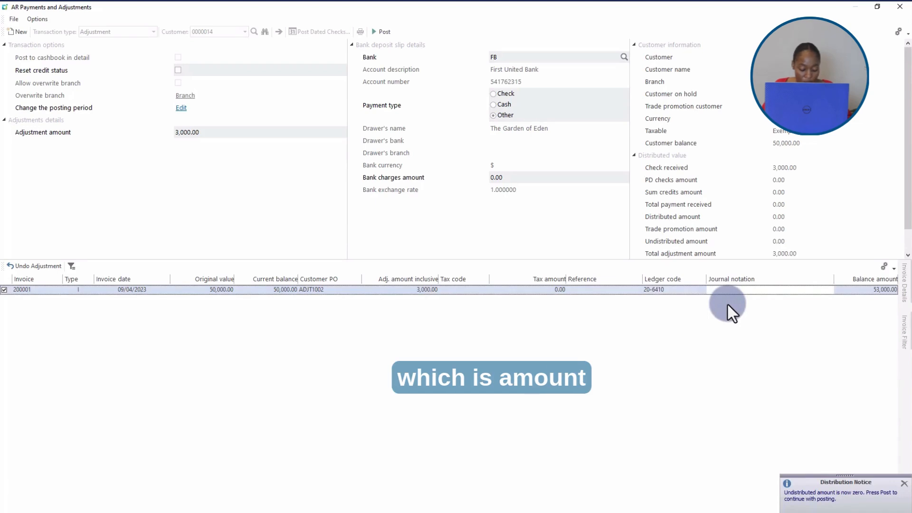
# - Enter the journal notation "Amount increased" for the invoice, and post the adjustment, closing AR Payments and Adjustments
pyautogui.write('Amount in')
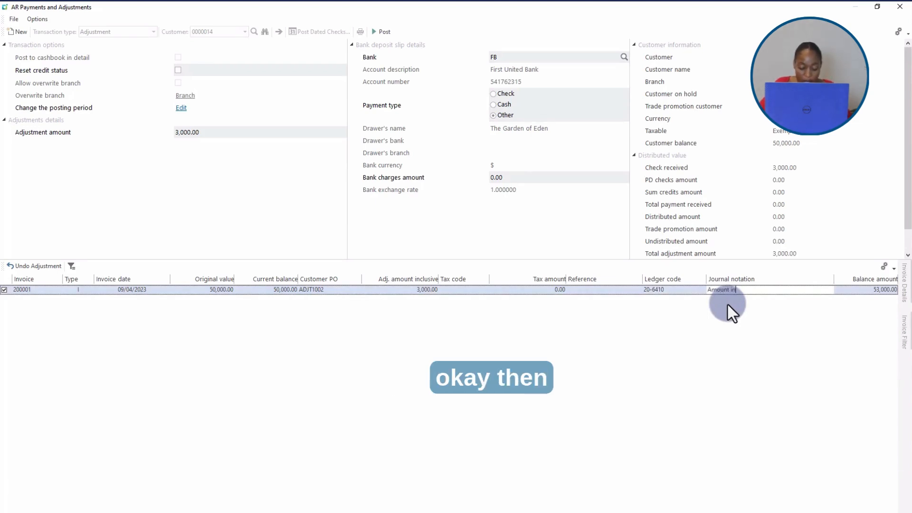
pyautogui.write('creased')
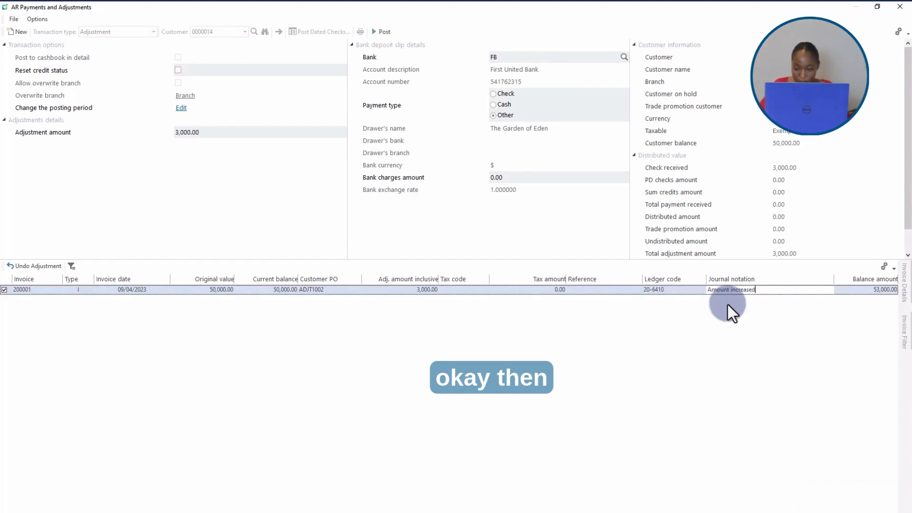
pyautogui.click(383, 34)
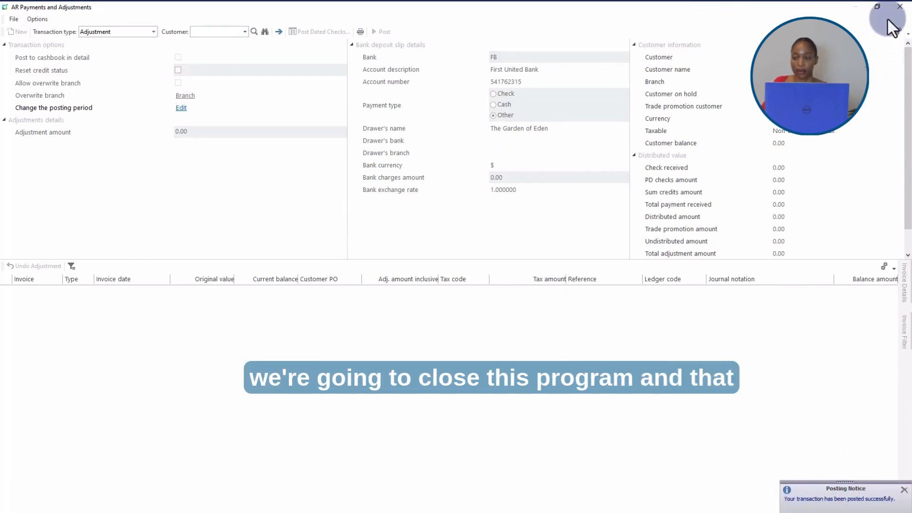
pyautogui.click(900, 7)
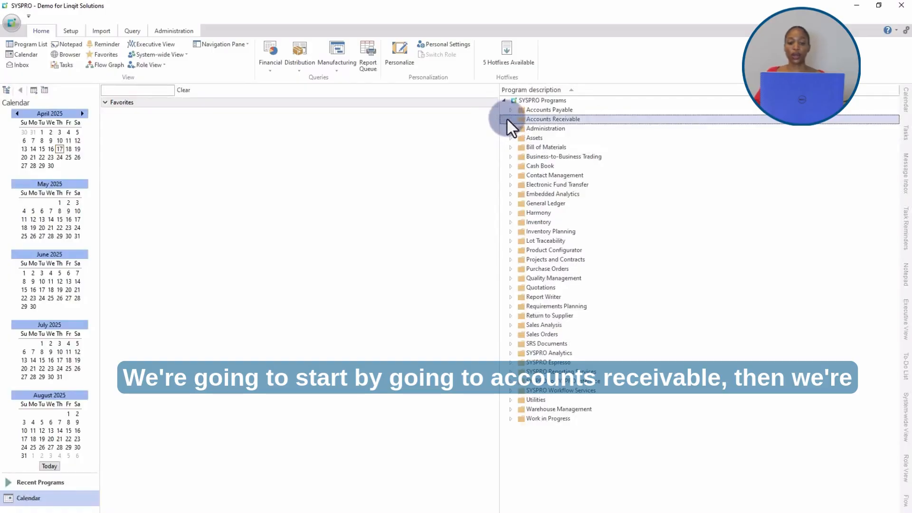
# - Reopen AR Payments and Adjustments from the Accounts Receivable transaction processing programs in a maximized window
pyautogui.click(508, 119)
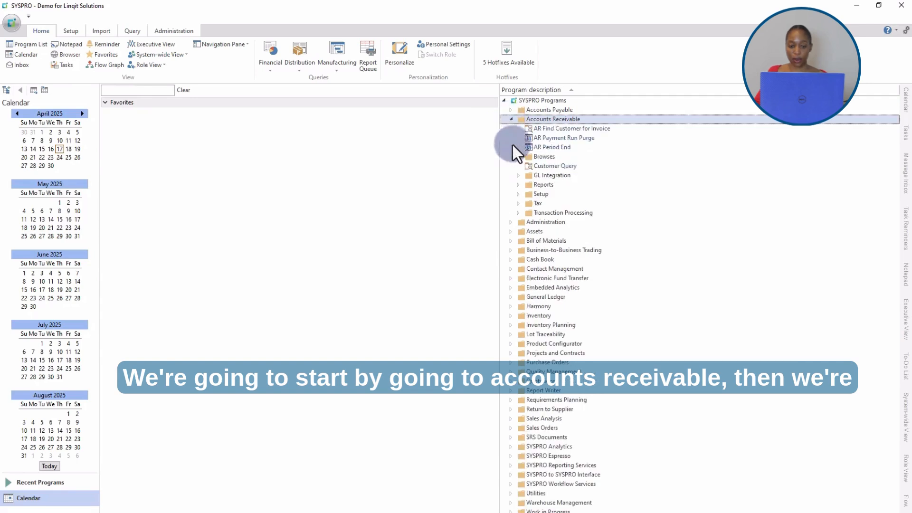
pyautogui.click(517, 213)
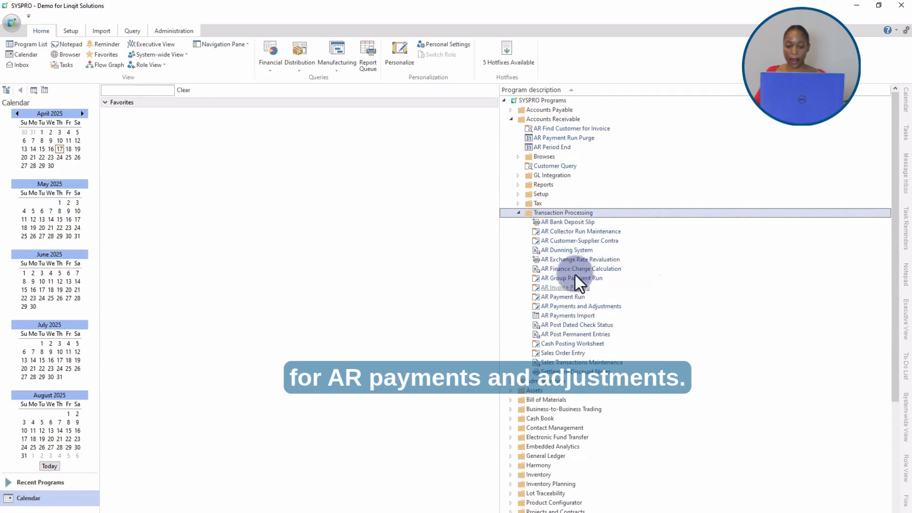
pyautogui.doubleClick(575, 306)
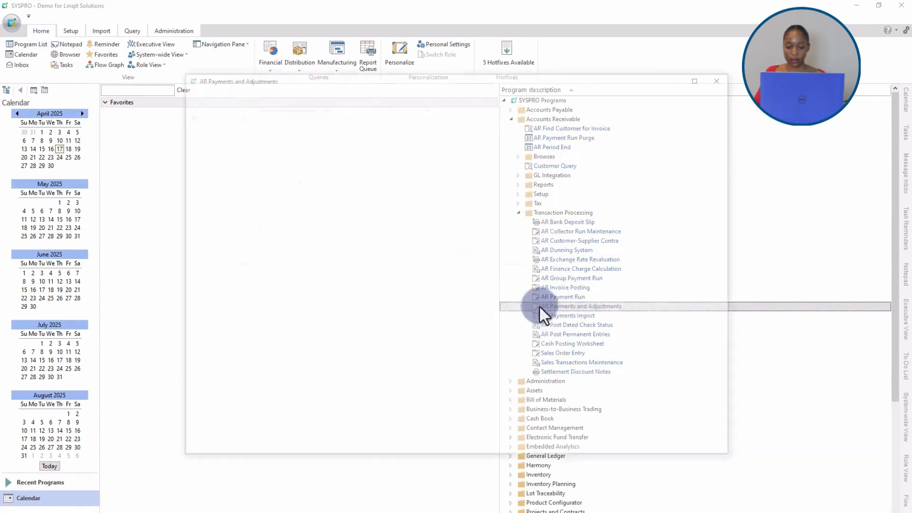
pyautogui.click(701, 77)
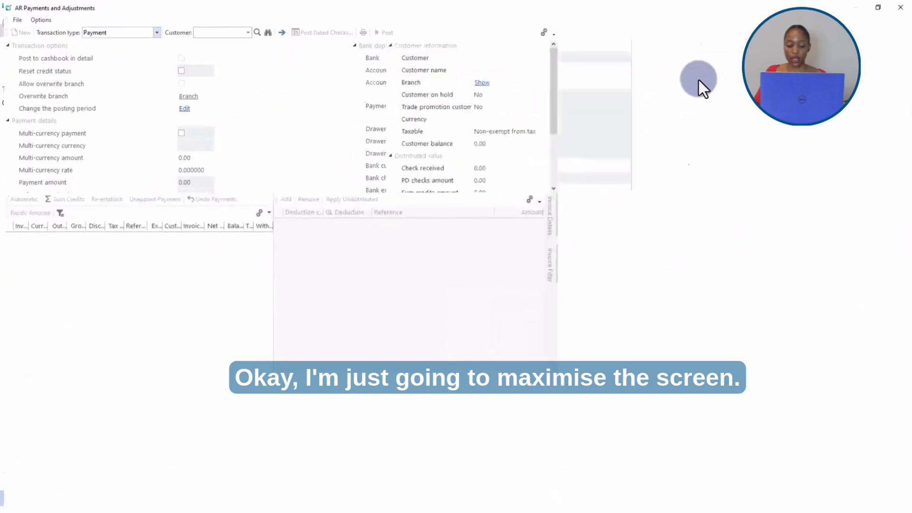
# - Set the transaction type to Adjustment and load Garden and Sports by entering its customer code
pyautogui.click(153, 31)
pyautogui.click(59, 50)
pyautogui.click(209, 31)
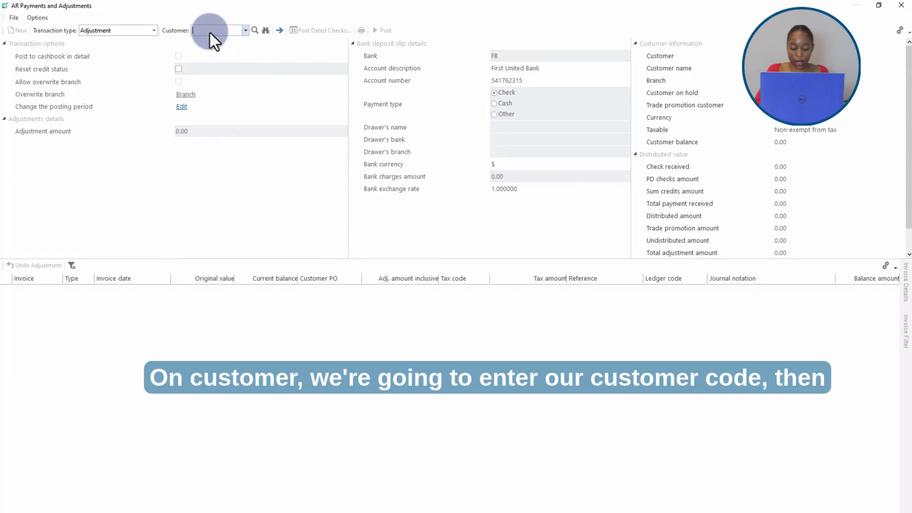
pyautogui.write('8')
pyautogui.press('Tab')
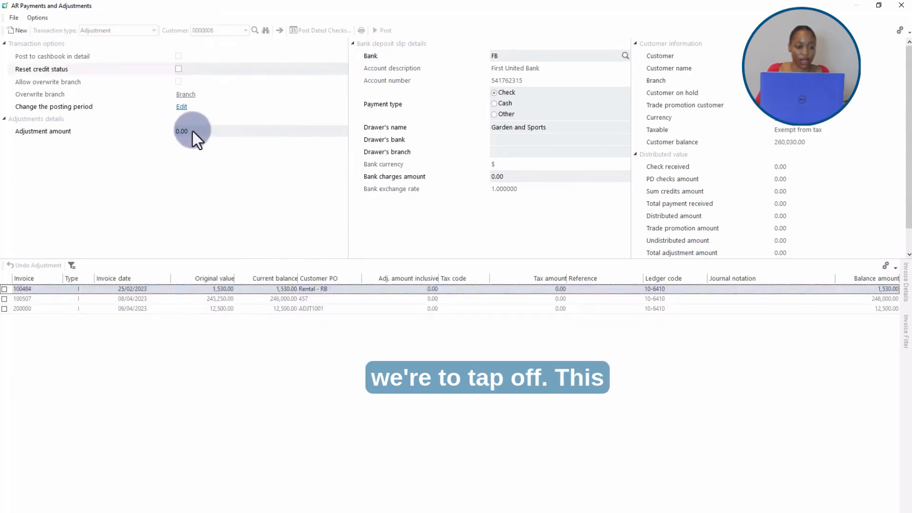
# - Set a negative adjustment amount of -2000 and the payment type to Other
pyautogui.click(178, 131)
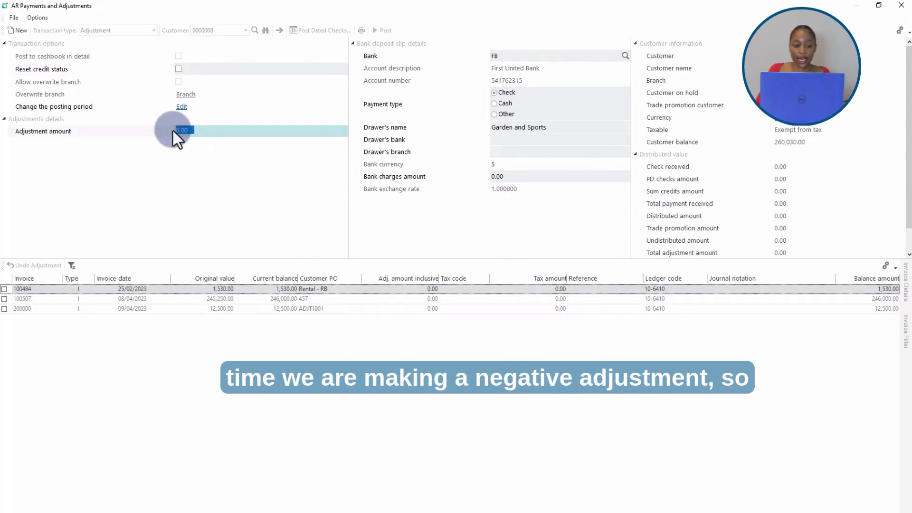
pyautogui.write('-')
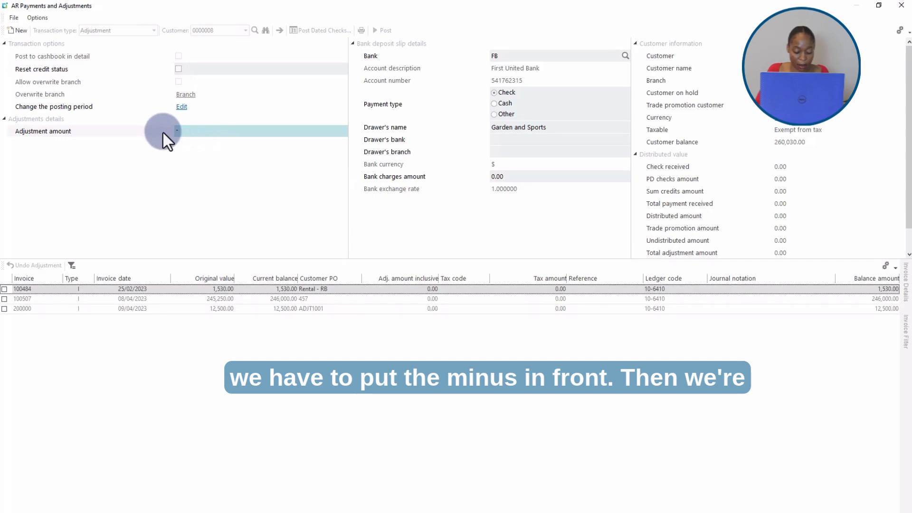
pyautogui.write('2000')
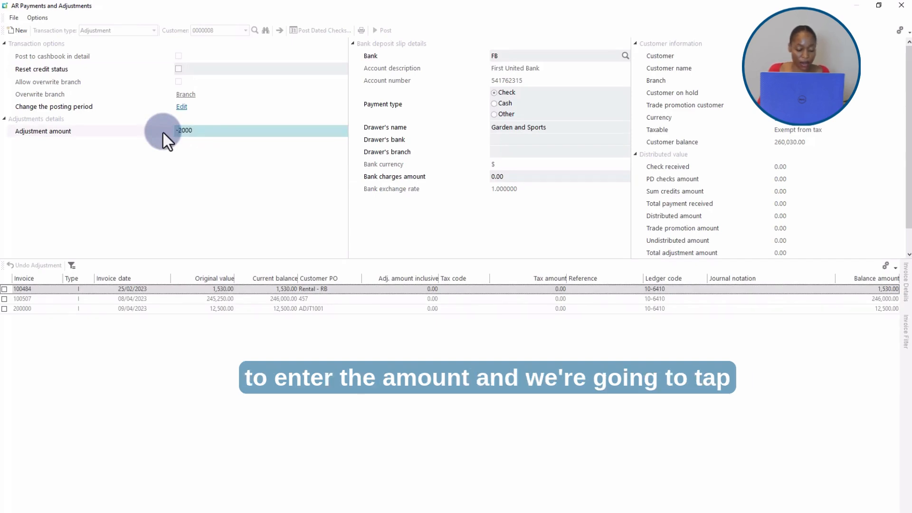
pyautogui.press('Tab')
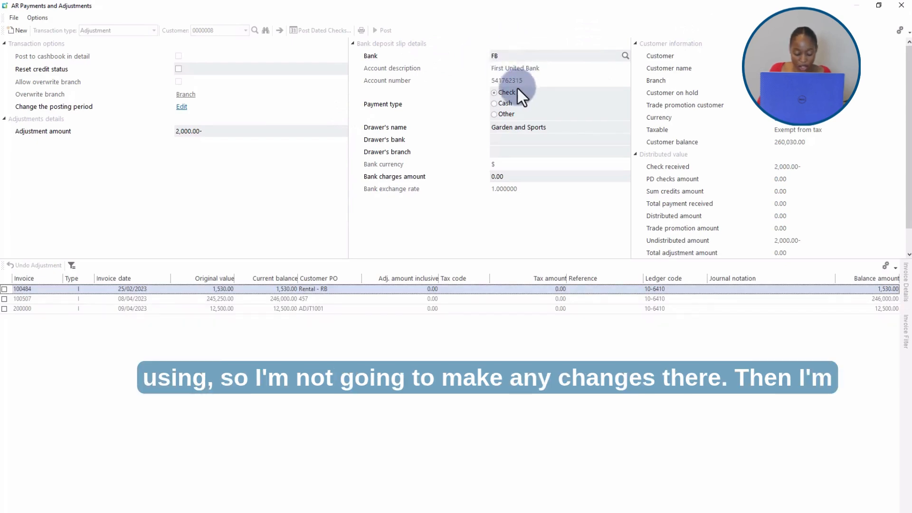
pyautogui.click(494, 114)
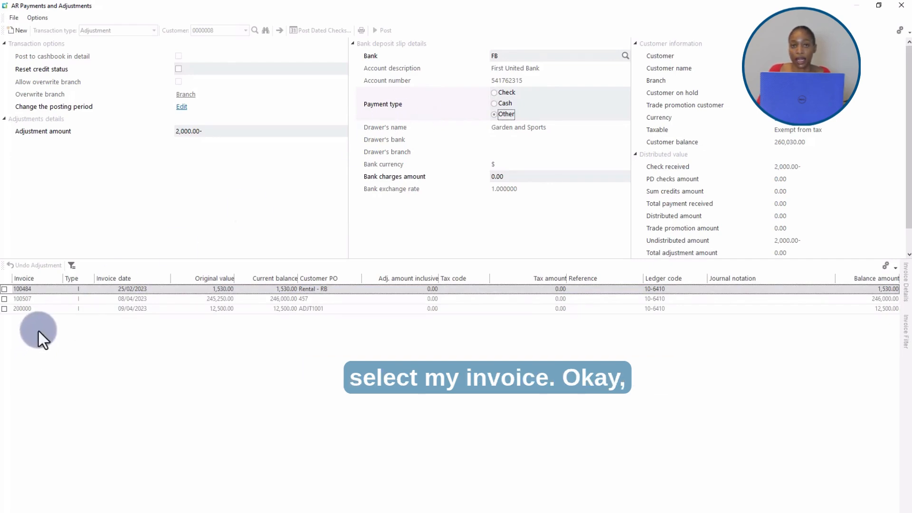
# - Select the 12,500.00 invoice and set its adjustment amount inclusive to -2000
pyautogui.click(4, 309)
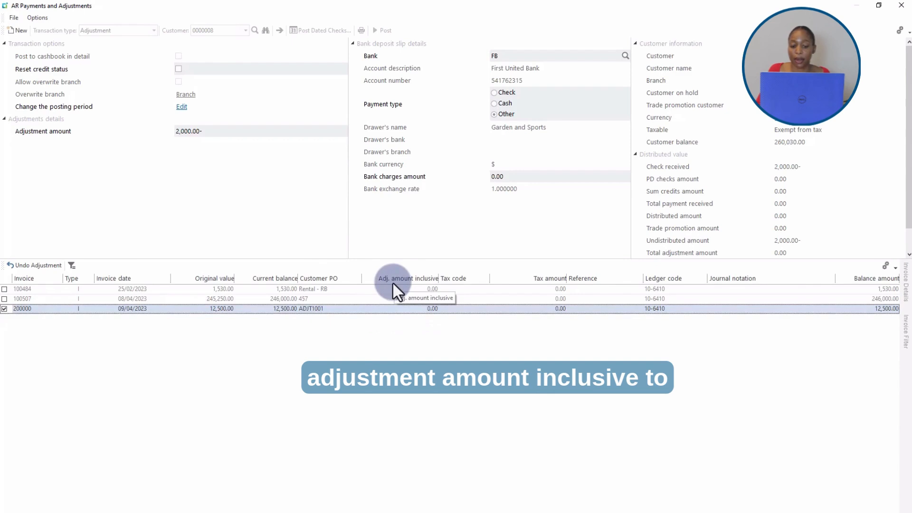
pyautogui.click(432, 308)
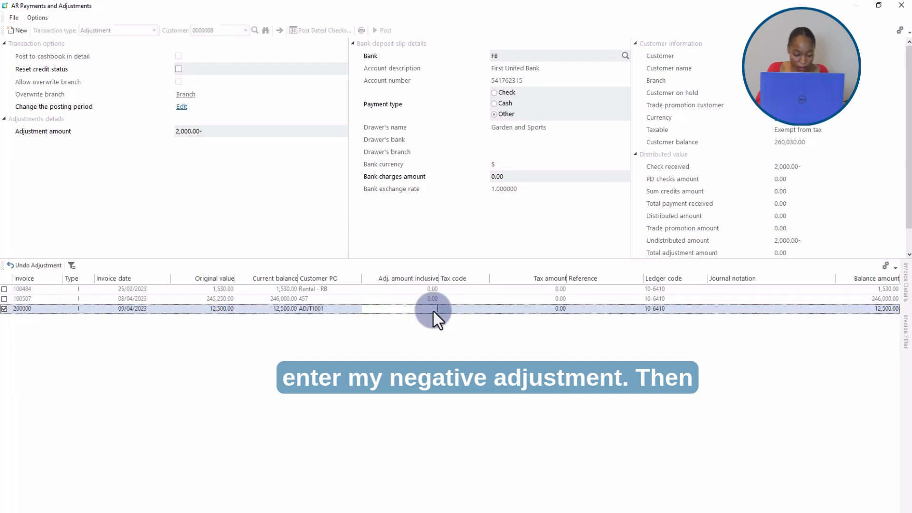
pyautogui.write('-2000')
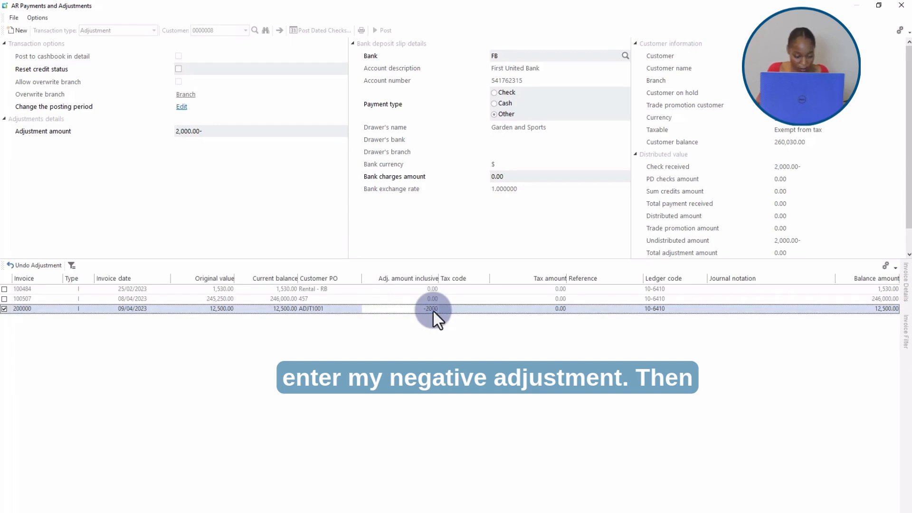
# - Enter the journal notation 'Amount error' for the 12,500.00 invoice, post the adjustment and close the program
pyautogui.click(717, 308)
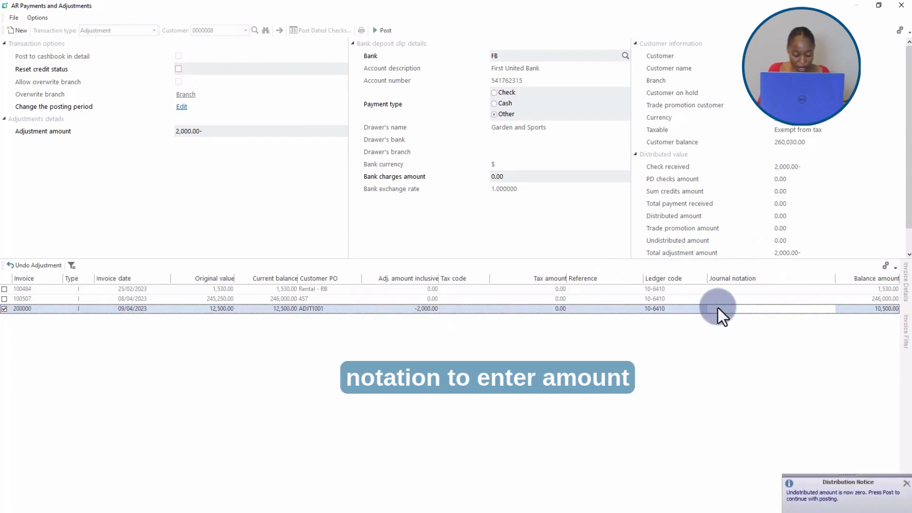
pyautogui.write('Am')
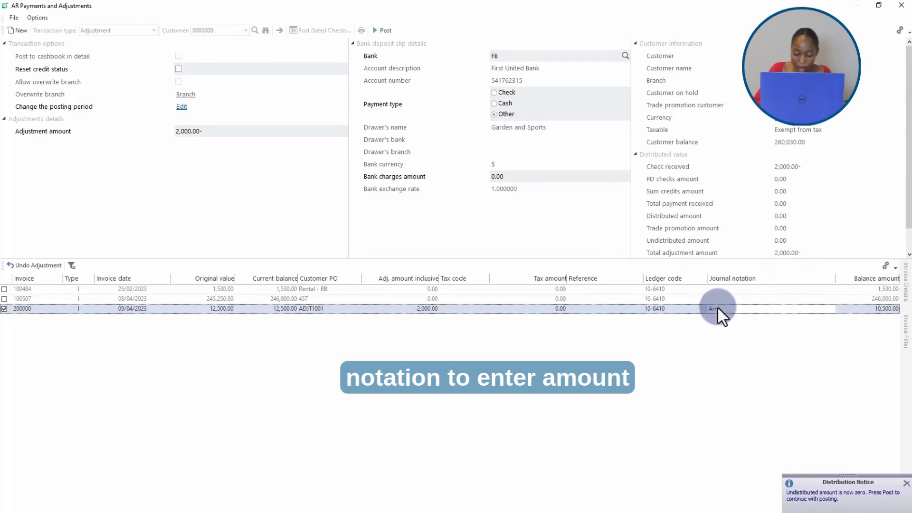
pyautogui.write('end')
pyautogui.write(' error')
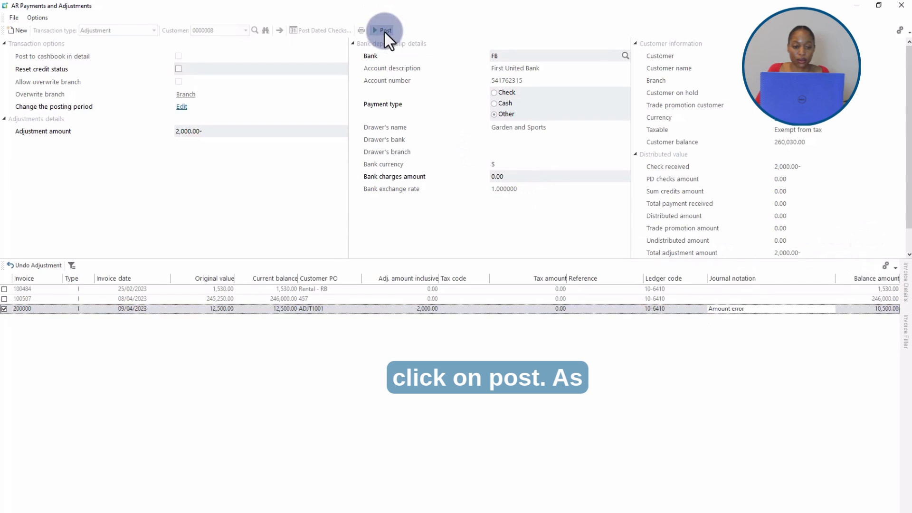
pyautogui.click(384, 30)
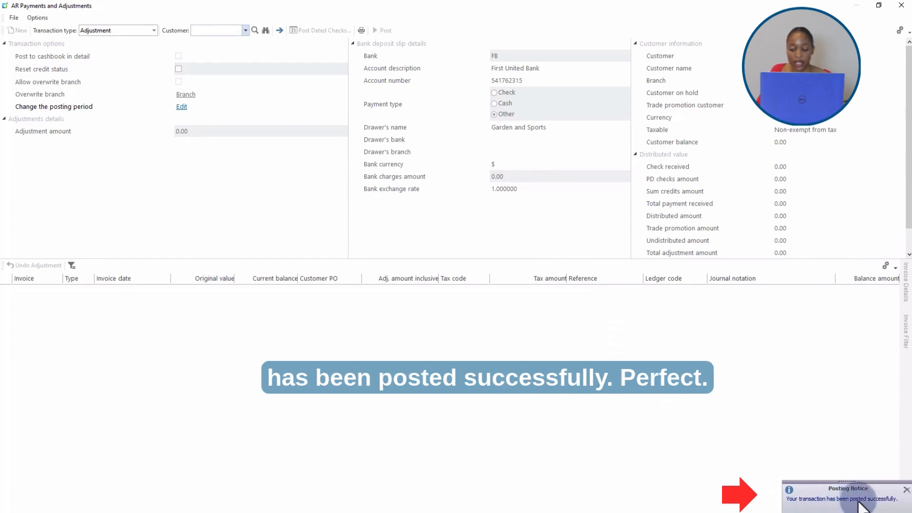
pyautogui.click(900, 4)
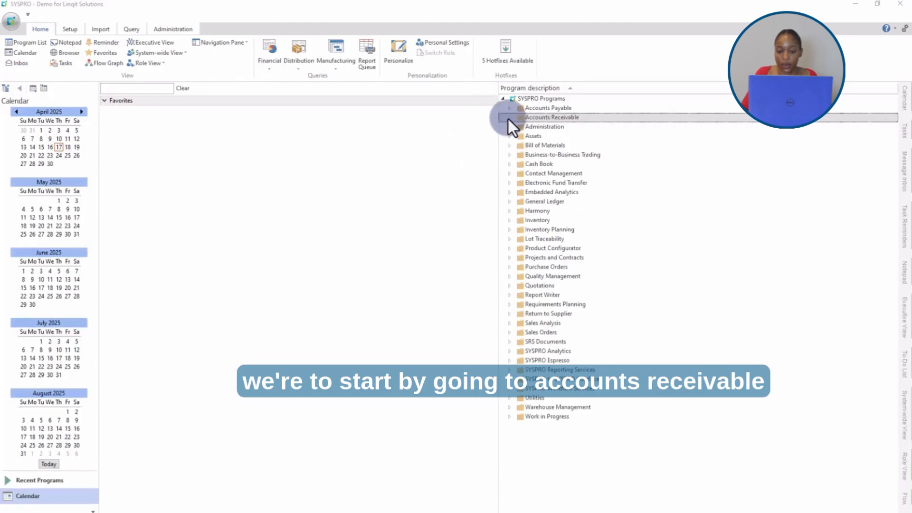
# - Open AR Payments and Adjustments again from the Accounts Receivable transaction processing programs and maximize its window
pyautogui.click(509, 119)
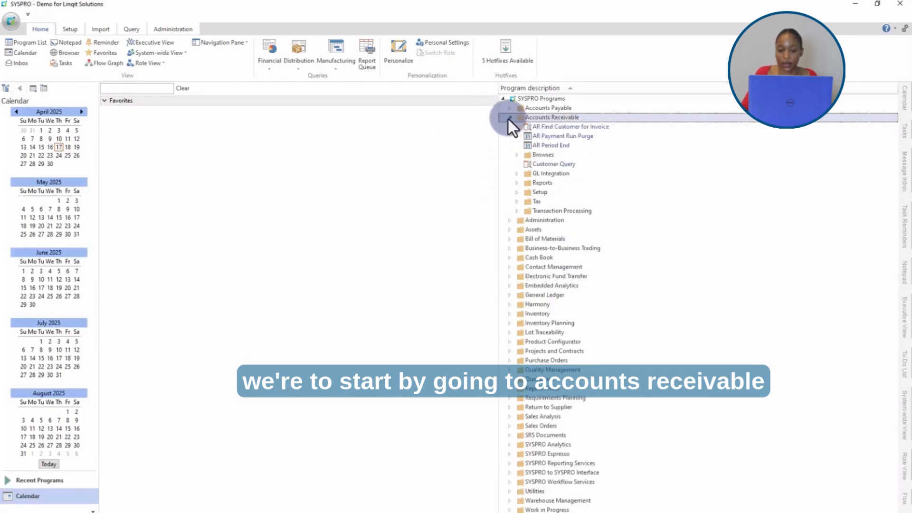
pyautogui.click(517, 212)
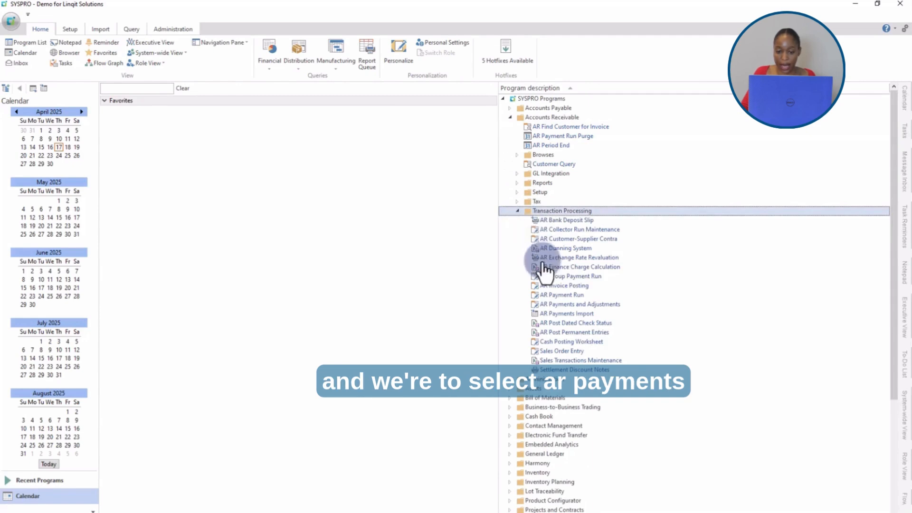
pyautogui.doubleClick(562, 305)
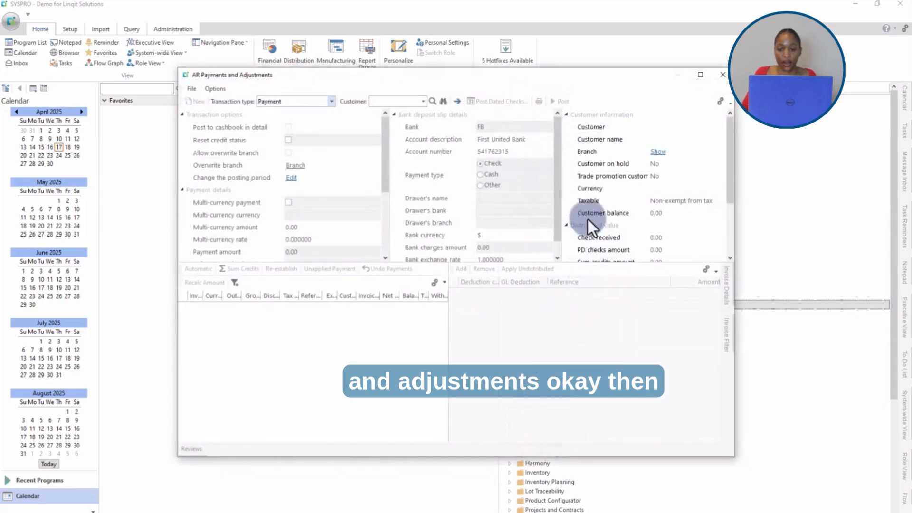
pyautogui.click(700, 75)
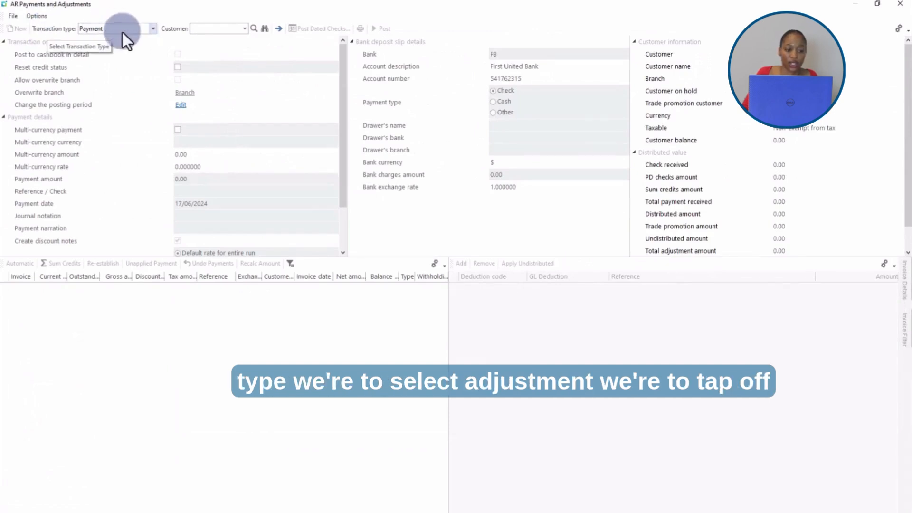
# - Set the transaction type to Adjustment and load Highway Leisure by its customer code, accepting the variance interface warning
pyautogui.click(152, 30)
pyautogui.click(105, 47)
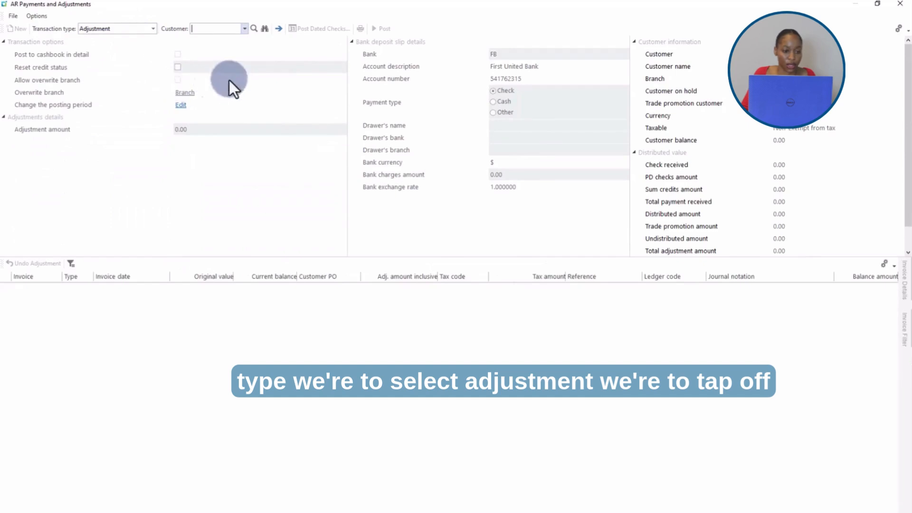
pyautogui.click(213, 27)
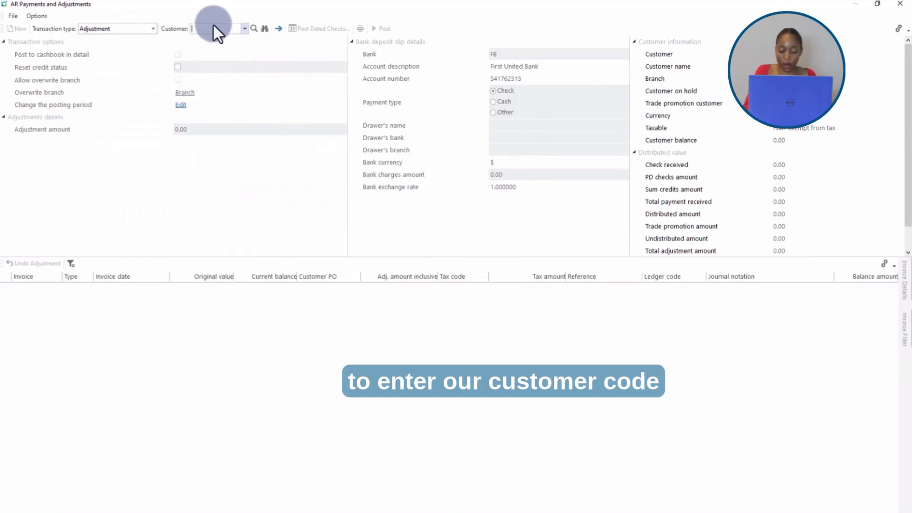
pyautogui.write('70')
pyautogui.press('Tab')
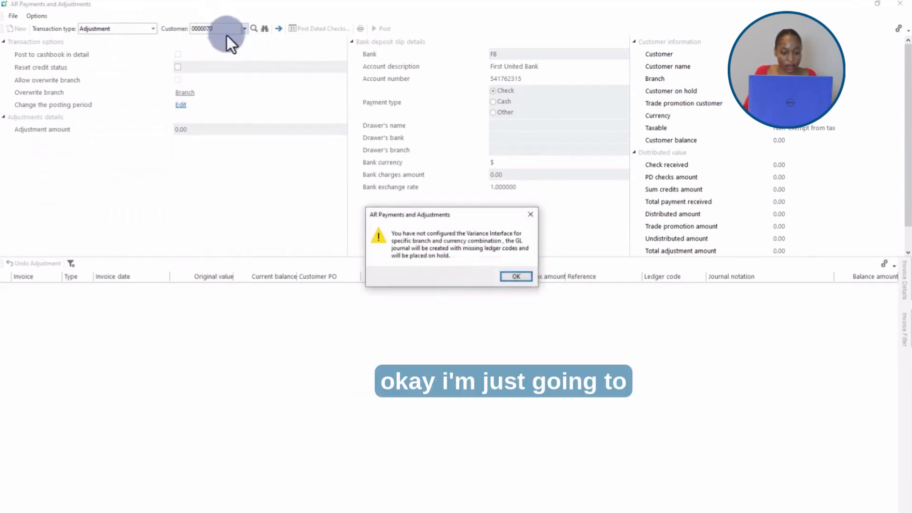
pyautogui.click(515, 276)
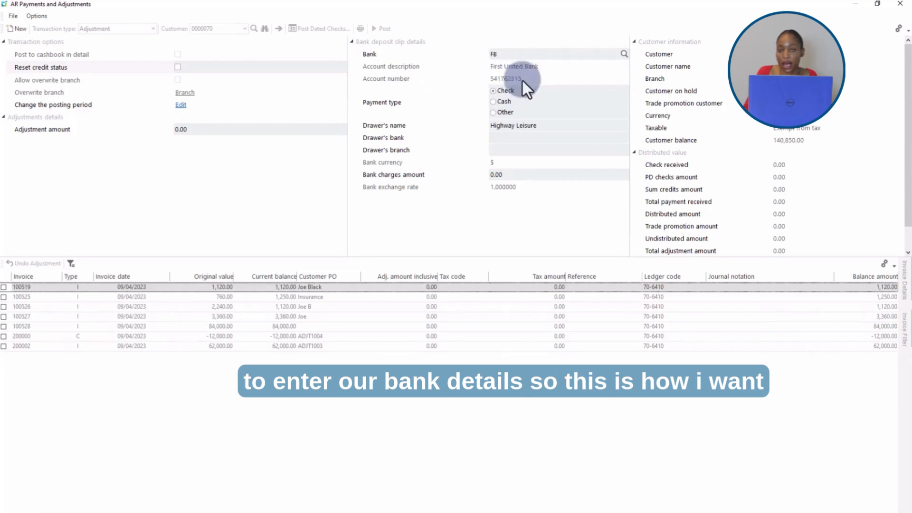
# - Set the payment type to Other and give the -12,000.00 credit note an adjustment amount inclusive of -600
pyautogui.click(493, 113)
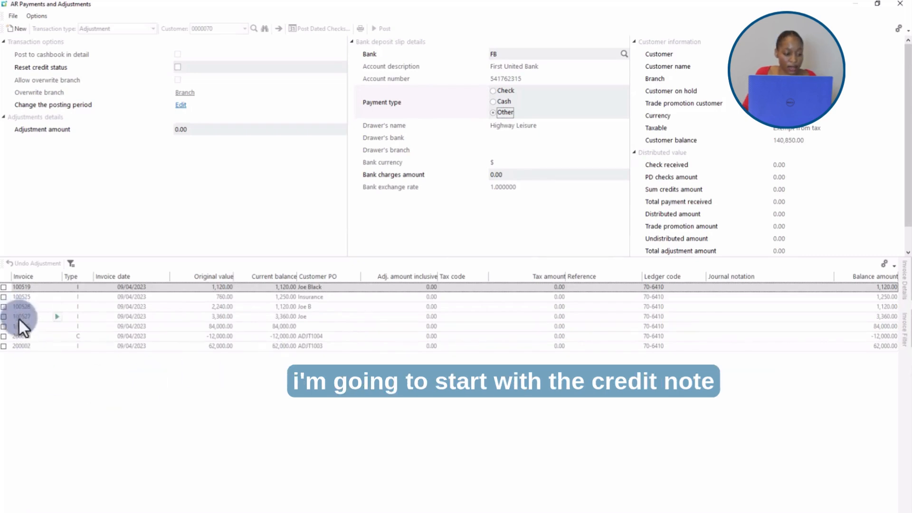
pyautogui.click(3, 336)
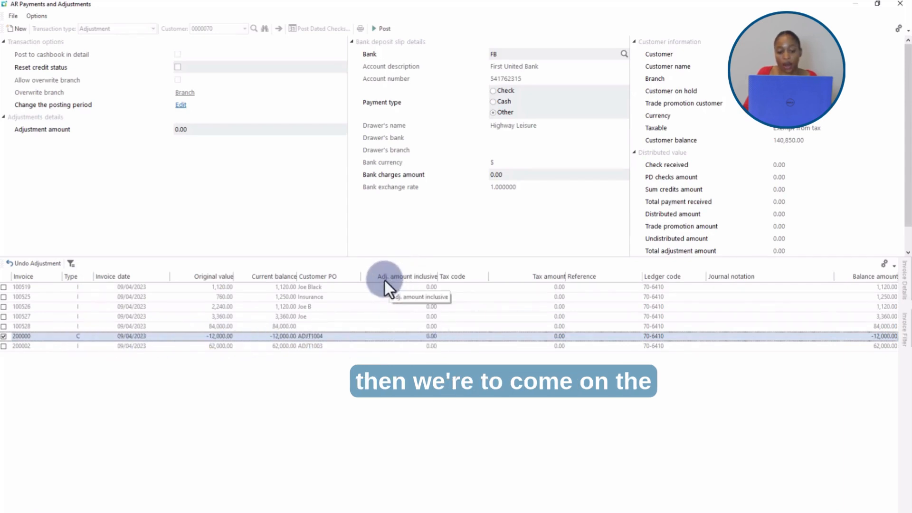
pyautogui.click(432, 338)
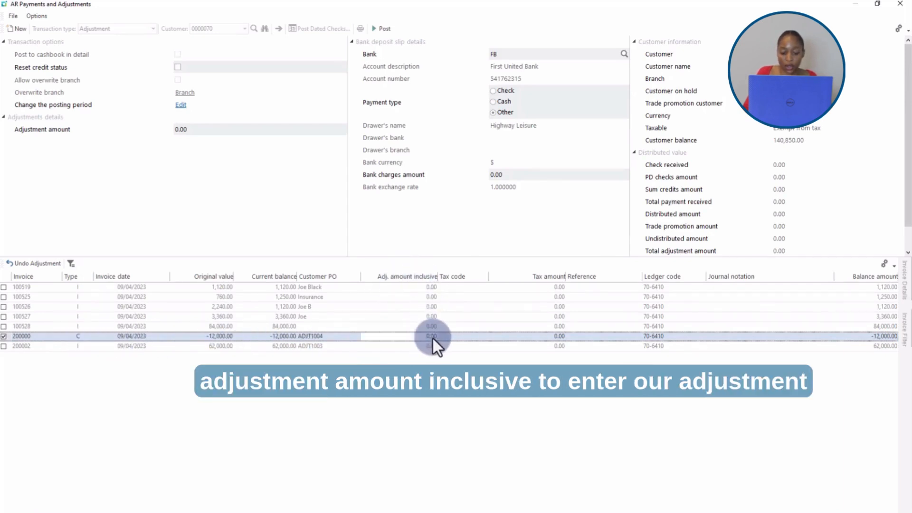
pyautogui.write('-6')
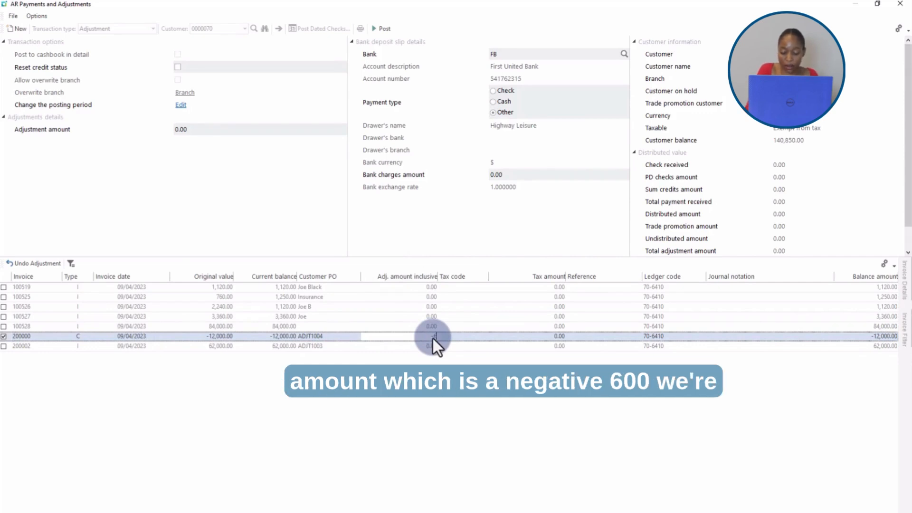
pyautogui.write('00')
pyautogui.press('Tab')
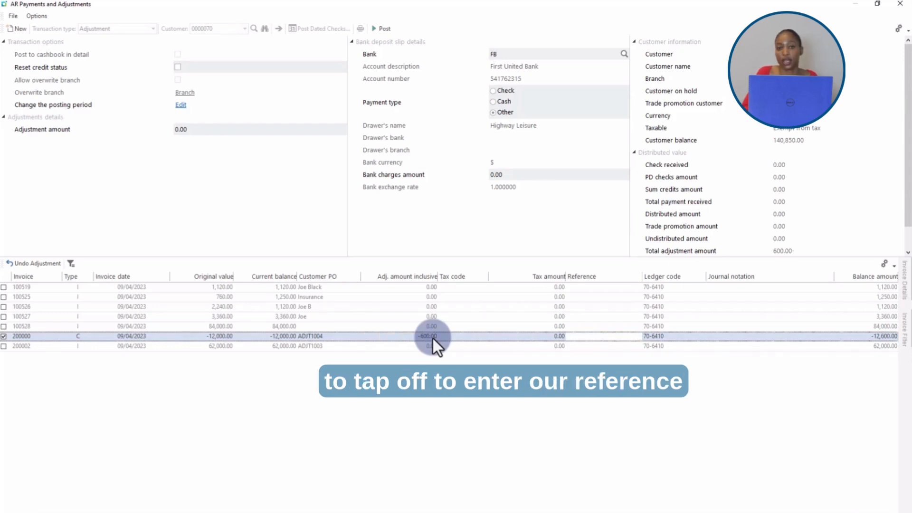
# - Enter 'credit note amount increased' as the reference for the credit note's adjustment
pyautogui.write('cre')
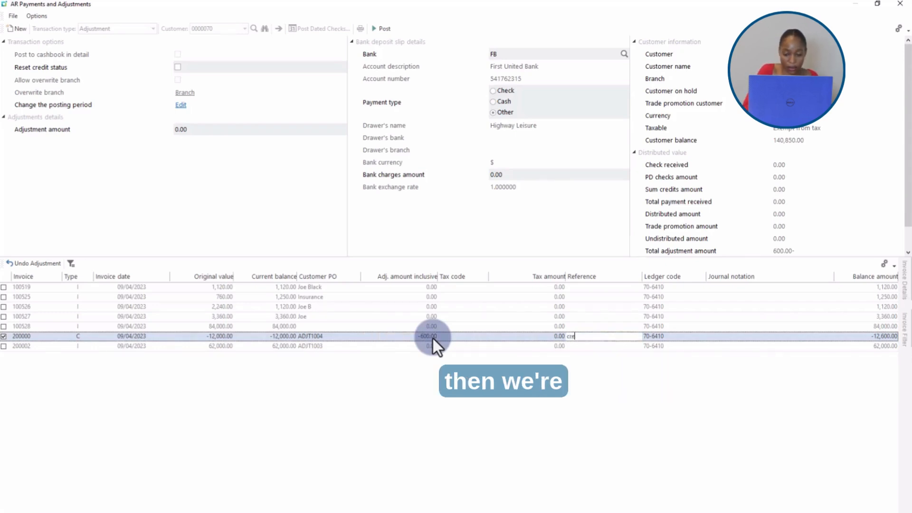
pyautogui.write('dit n')
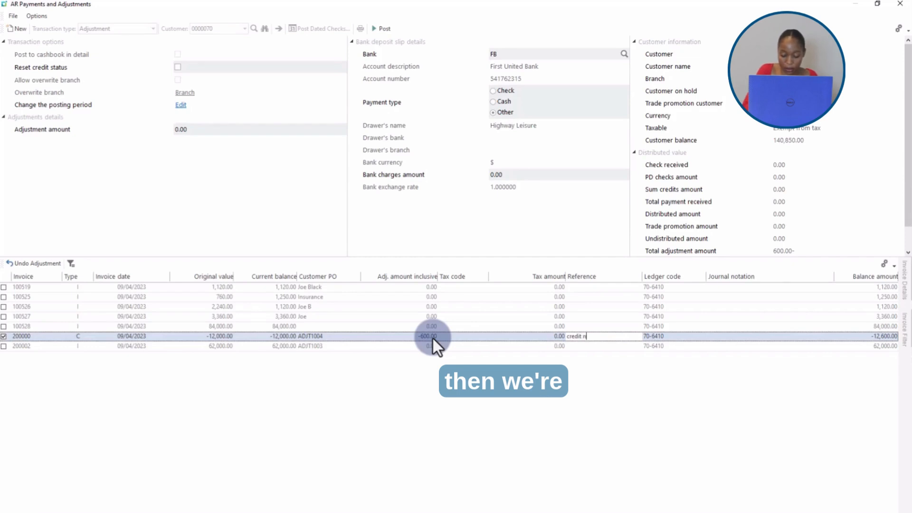
pyautogui.write('ote')
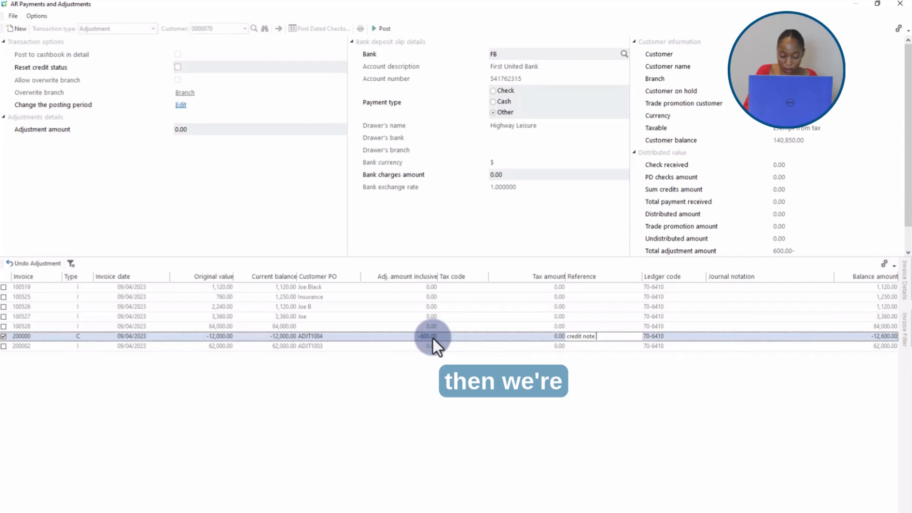
pyautogui.write(' amount increased')
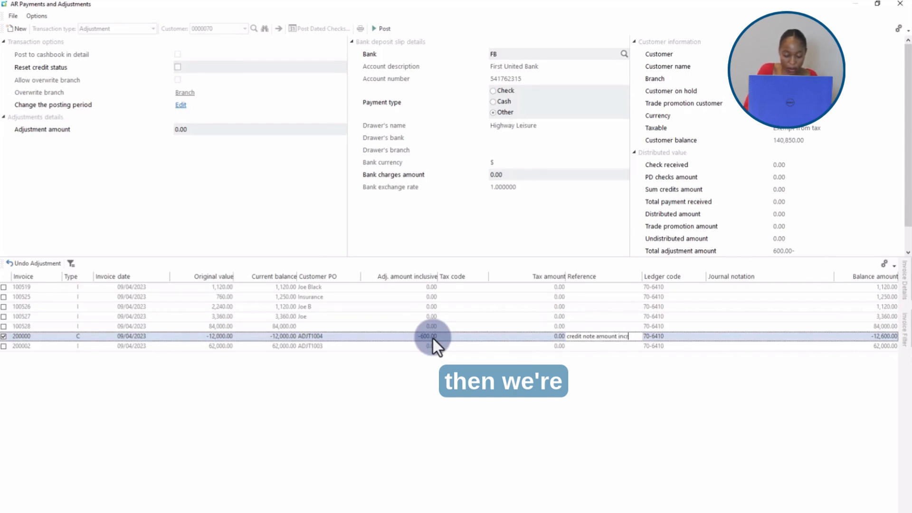
pyautogui.press('Tab')
pyautogui.press('Tab')
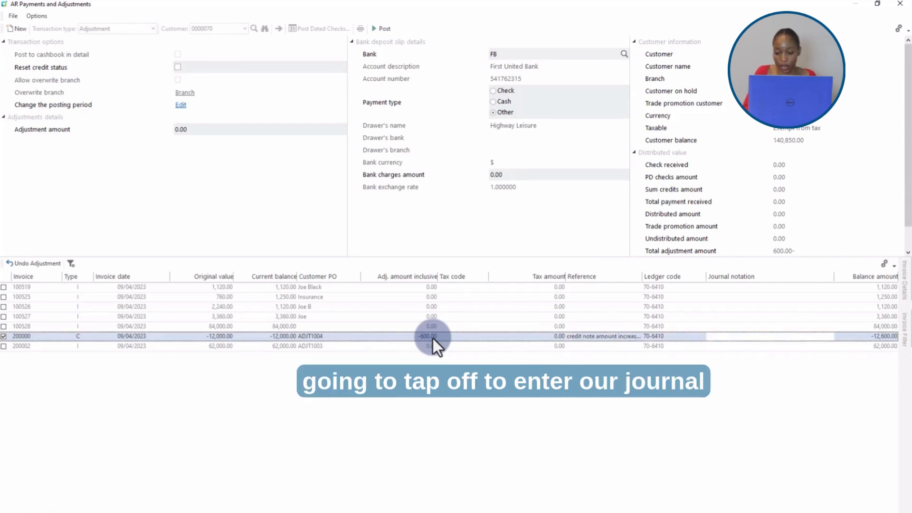
# - Enter 'Adjust error' as the journal notation for the credit note
pyautogui.write('A')
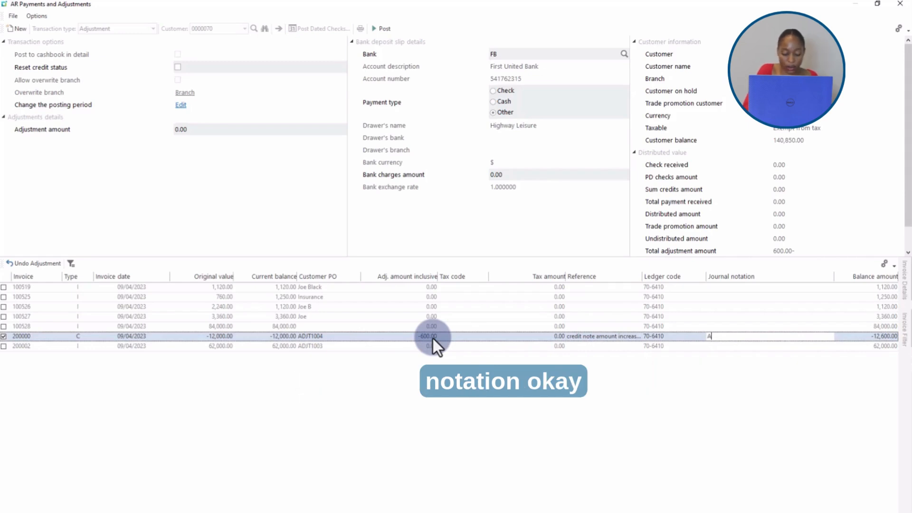
pyautogui.write('just')
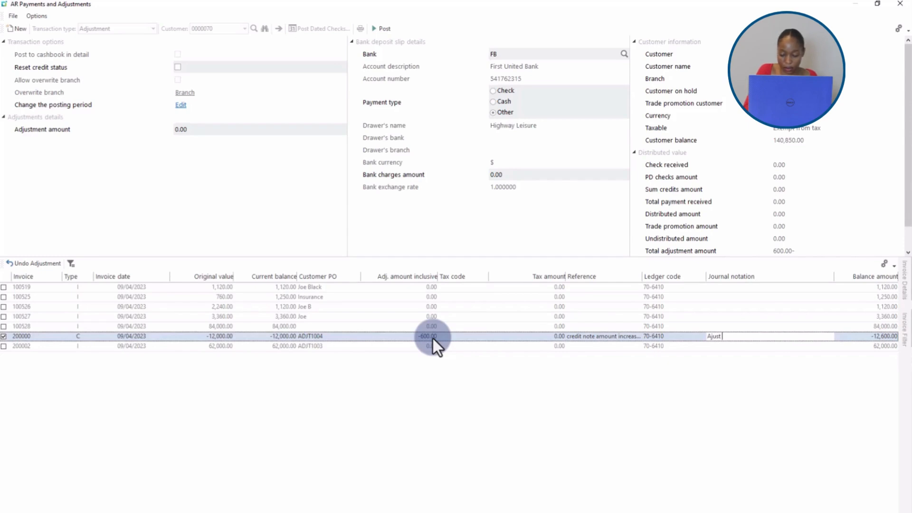
pyautogui.press('BackSpace')
pyautogui.press('BackSpace')
pyautogui.press('BackSpace')
pyautogui.press('BackSpace')
pyautogui.write('d')
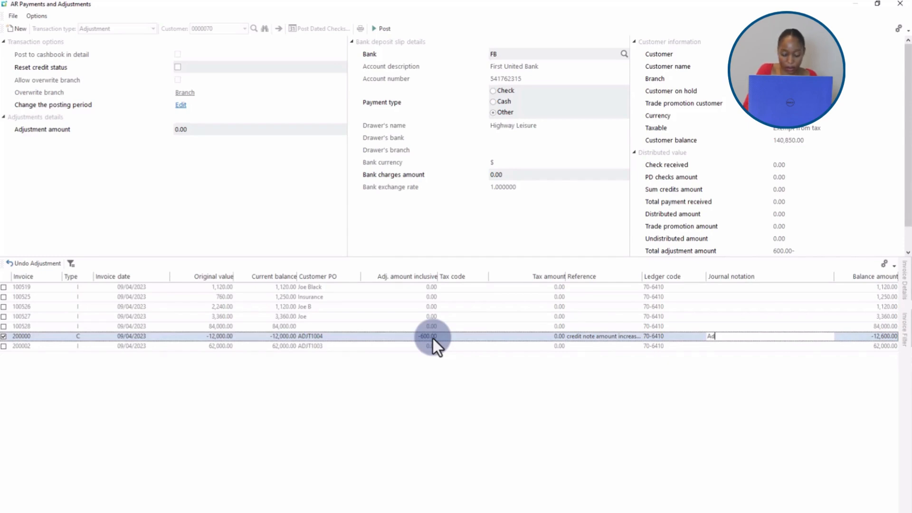
pyautogui.write('just error')
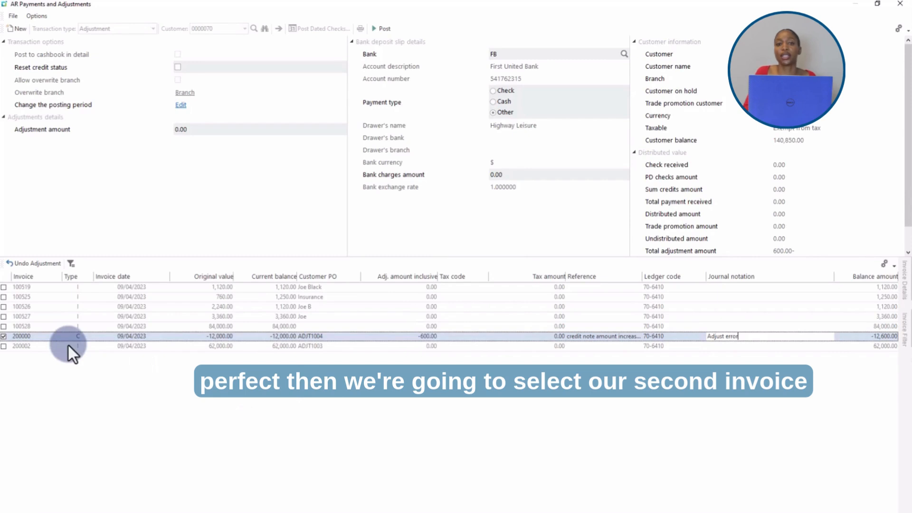
# - Select the 62,000.00 invoice and enter an adjustment amount inclusive of -600 with the reference 'Invoice amount decreased'
pyautogui.click(3, 346)
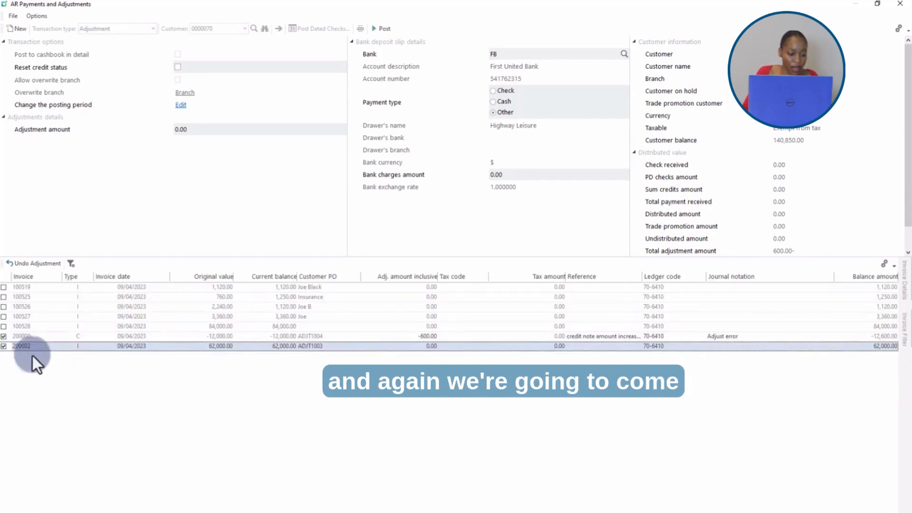
pyautogui.click(435, 346)
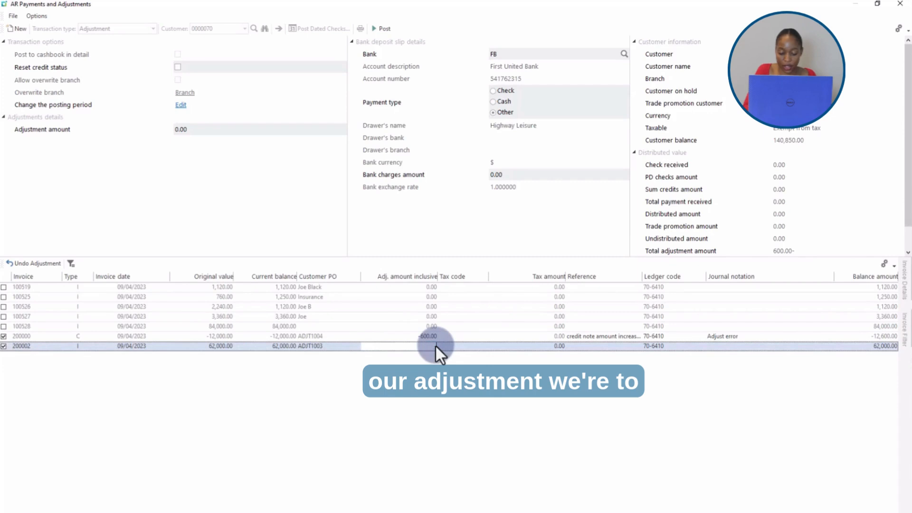
pyautogui.write('-600')
pyautogui.press('Tab')
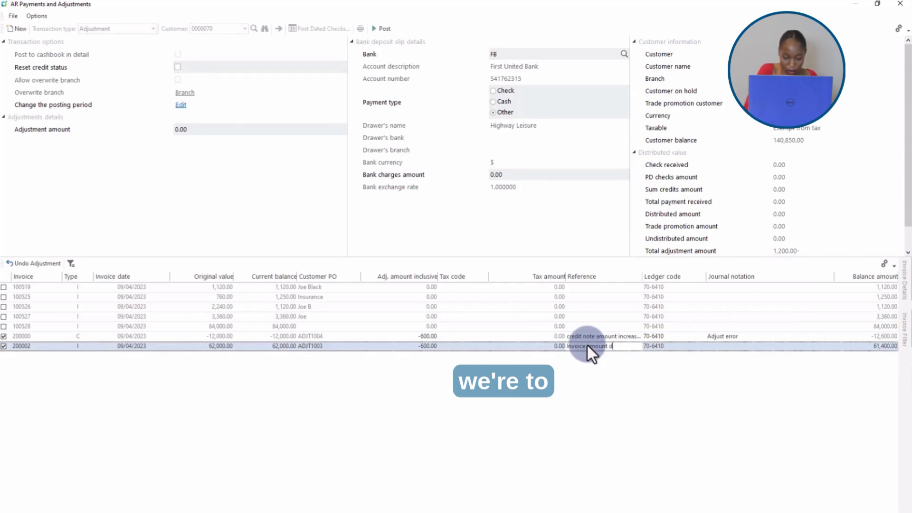
pyautogui.write('creased')
pyautogui.press('Tab')
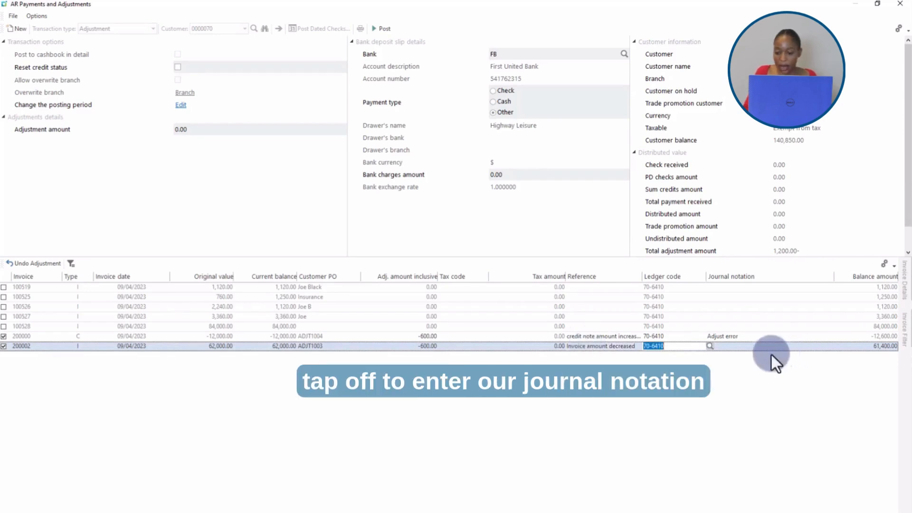
pyautogui.press('Tab')
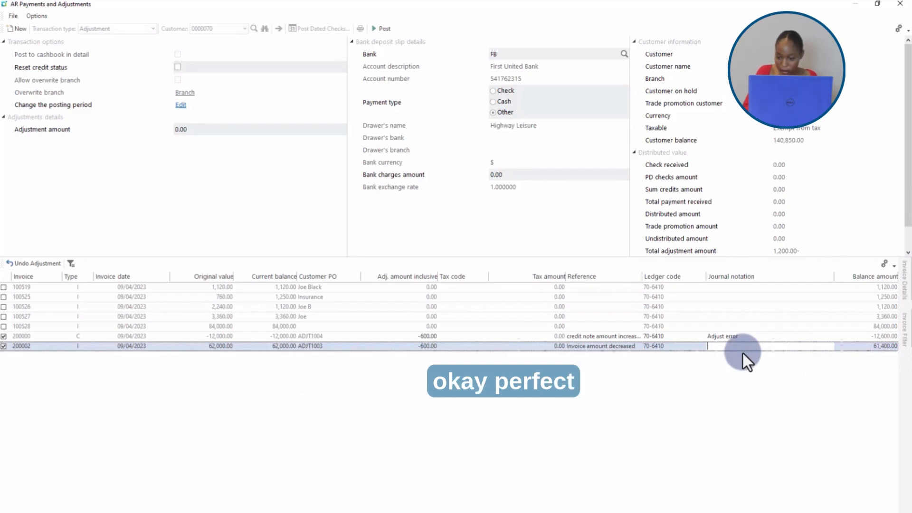
# - Set the journal notation to 'Error Adjusted' for both the 62,000.00 invoice and the credit note
pyautogui.write('Error Ad')
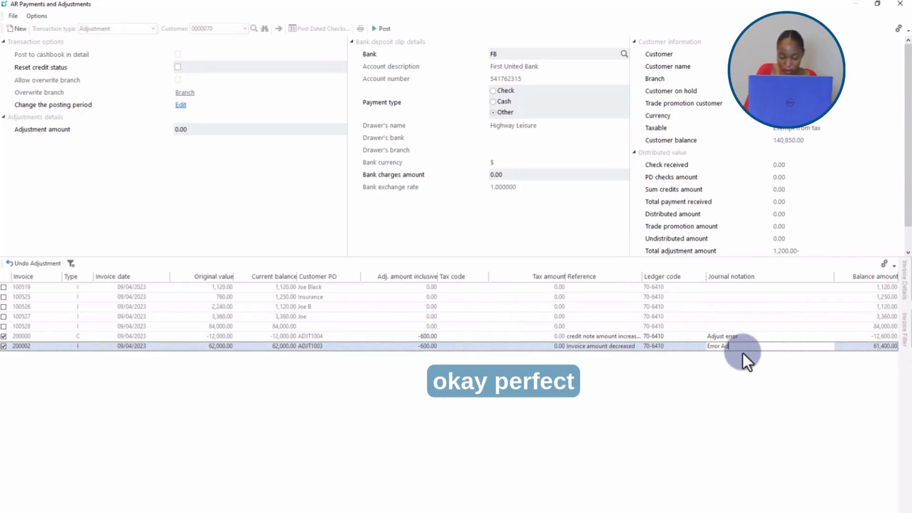
pyautogui.write('justed')
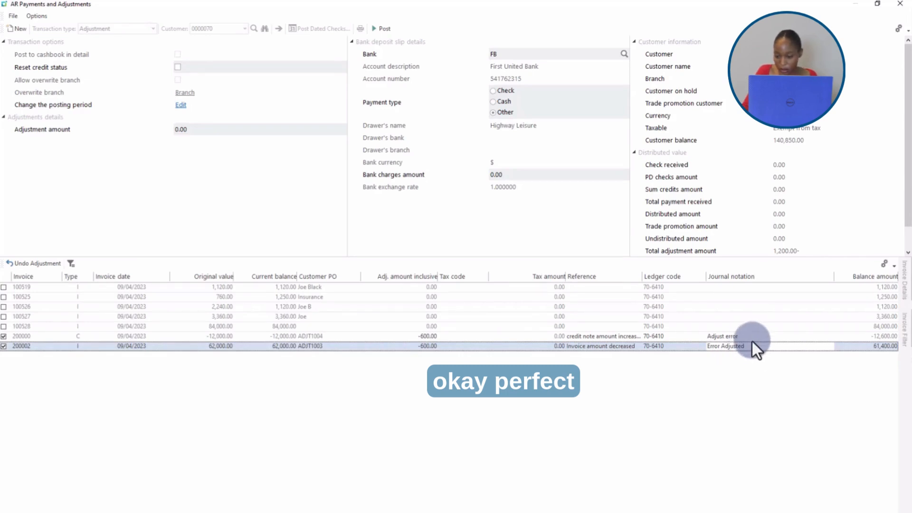
pyautogui.click(749, 338)
pyautogui.write('Error')
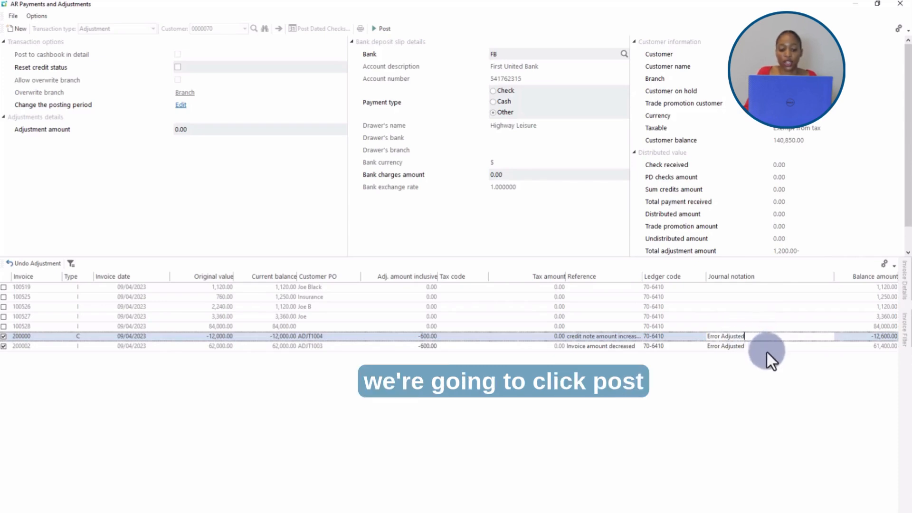
# - Post the credit note and invoice adjustments, and close AR Payments and Adjustments
pyautogui.click(380, 29)
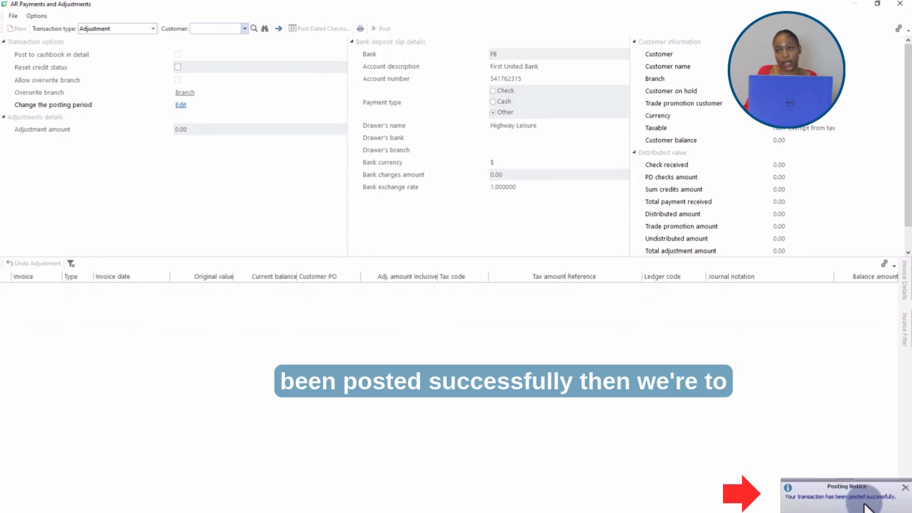
pyautogui.click(900, 4)
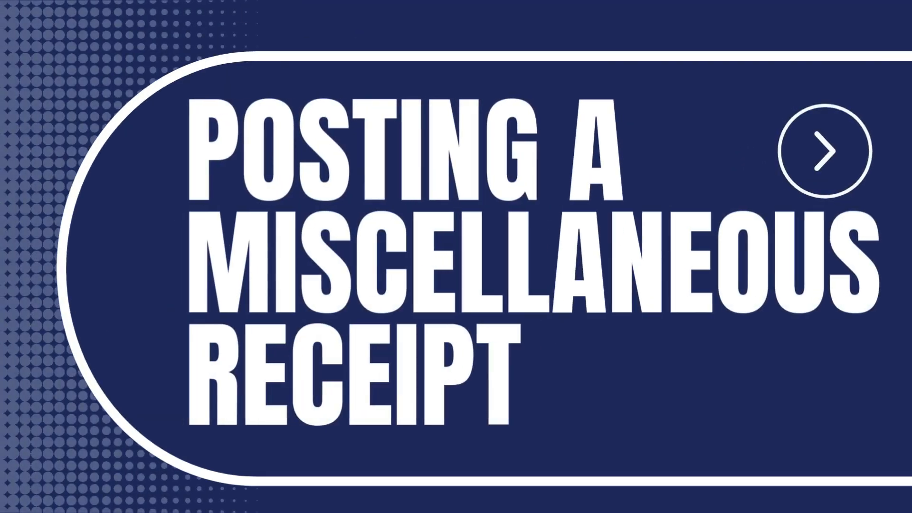
# - Open AR Payments and Adjustments from Accounts Receivable's Transaction Processing programs, maximised, and set the transaction type to Miscellaneous Receipt
pyautogui.click(509, 118)
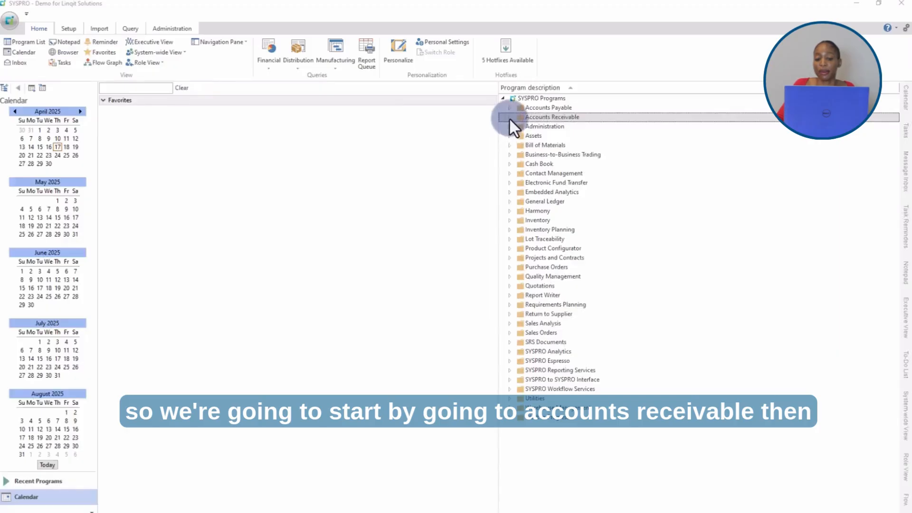
pyautogui.click(510, 117)
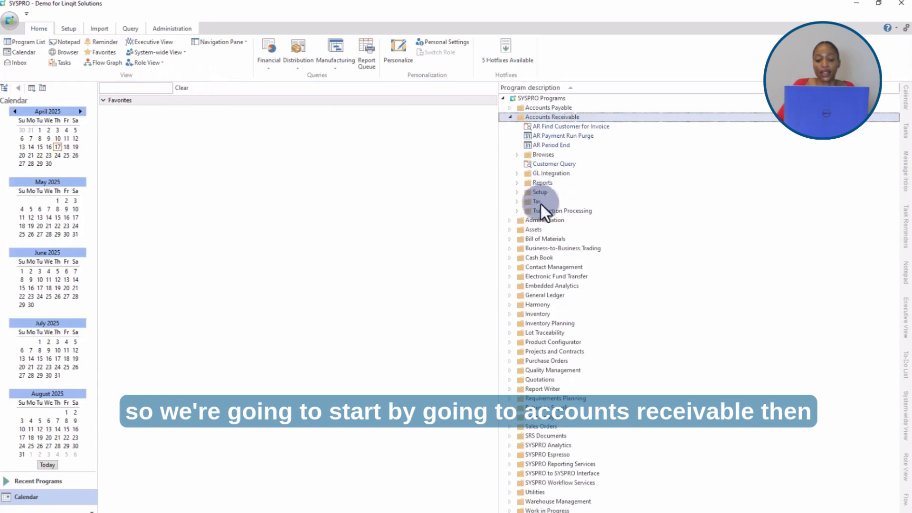
pyautogui.click(521, 212)
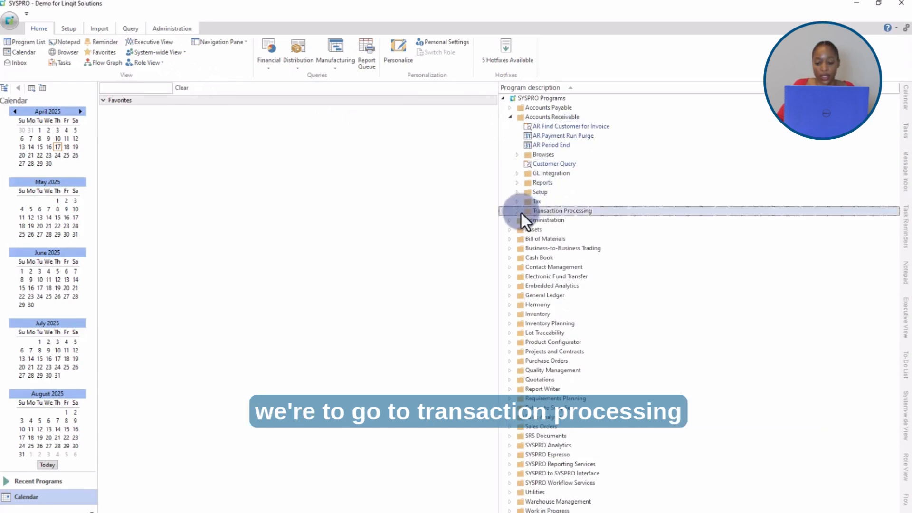
pyautogui.click(517, 210)
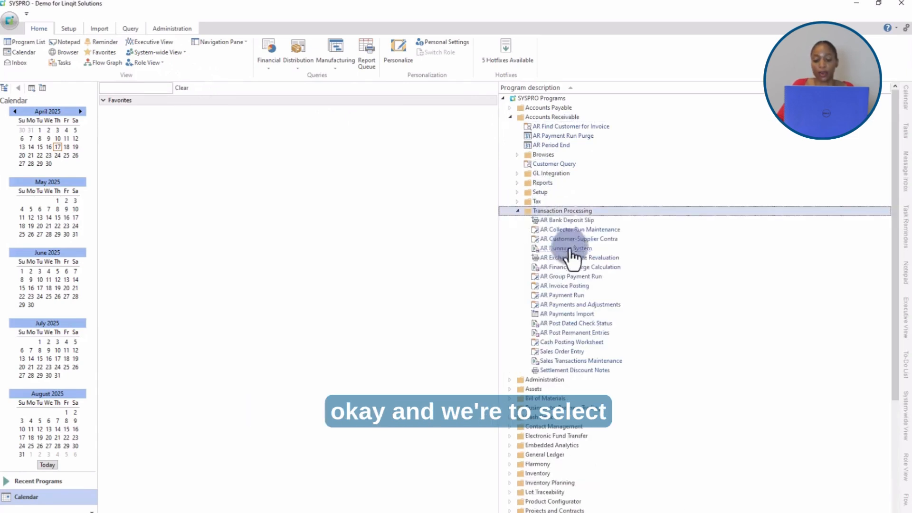
pyautogui.click(571, 305)
pyautogui.doubleClick(571, 307)
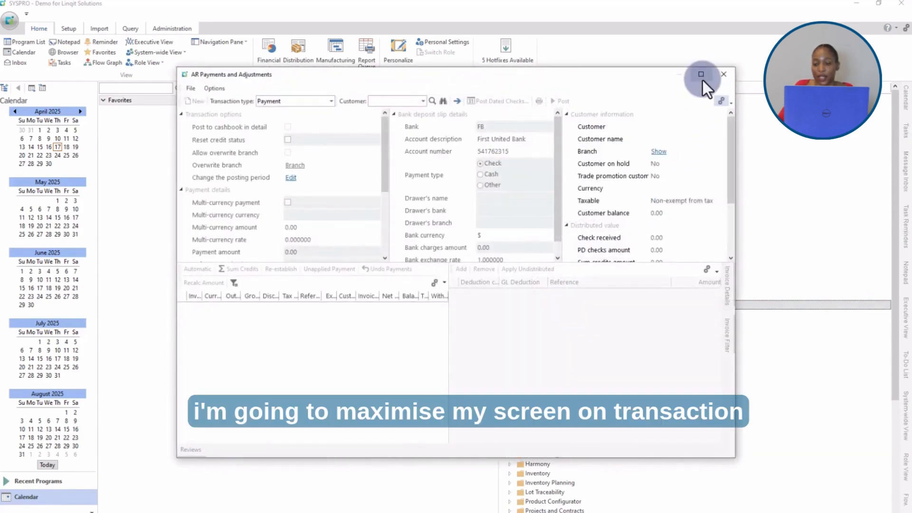
pyautogui.click(702, 75)
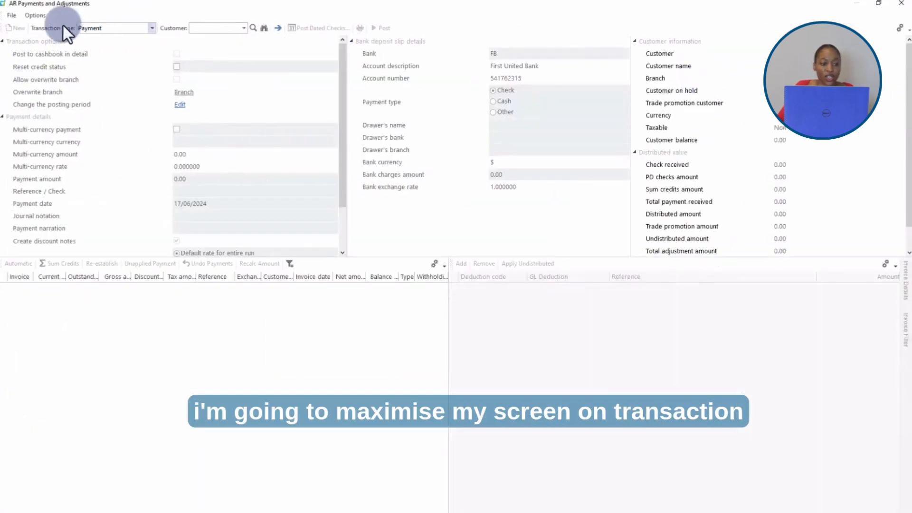
pyautogui.click(151, 29)
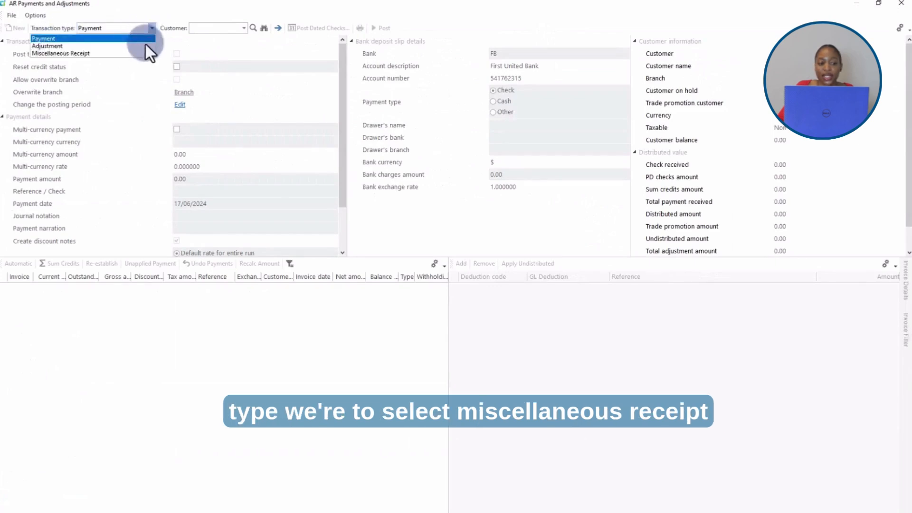
pyautogui.click(87, 55)
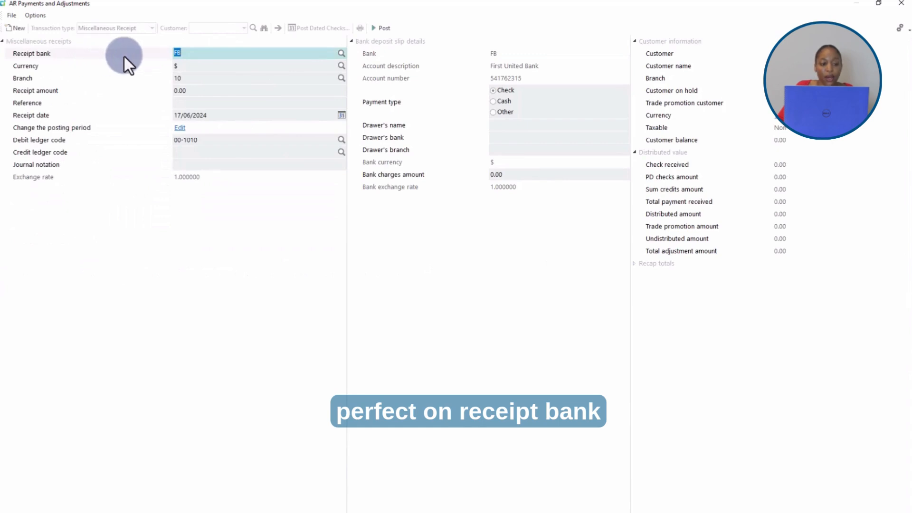
# - Enter a receipt amount of 475.00 with the reference 'Rec 82' for the miscellaneous receipt
pyautogui.click(192, 89)
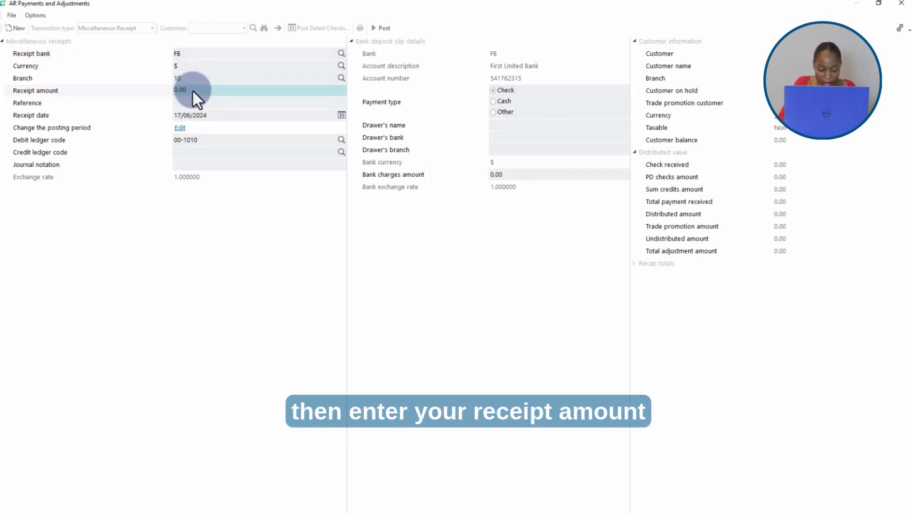
pyautogui.write('4')
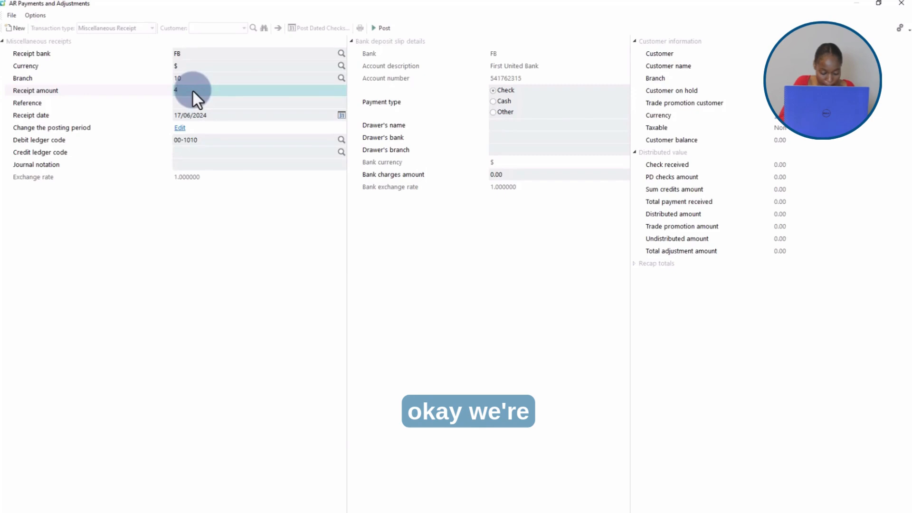
pyautogui.write('7')
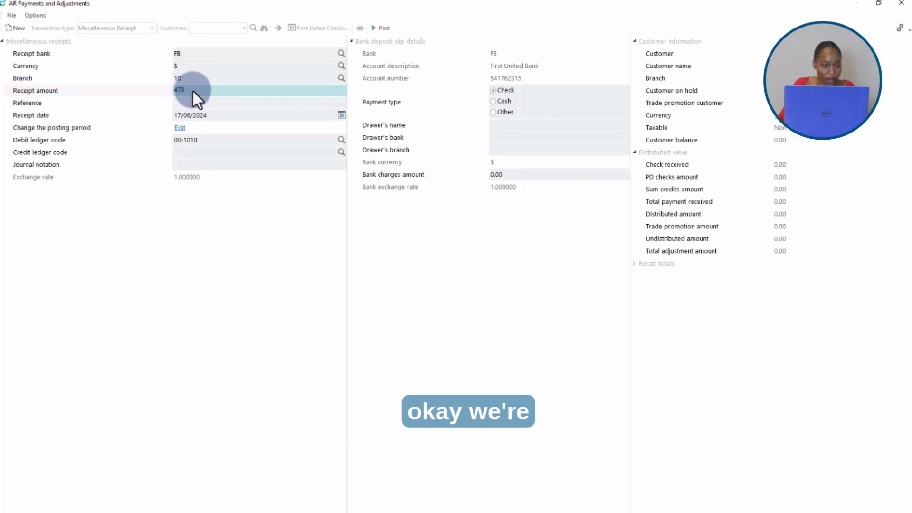
pyautogui.write('5')
pyautogui.press('Tab')
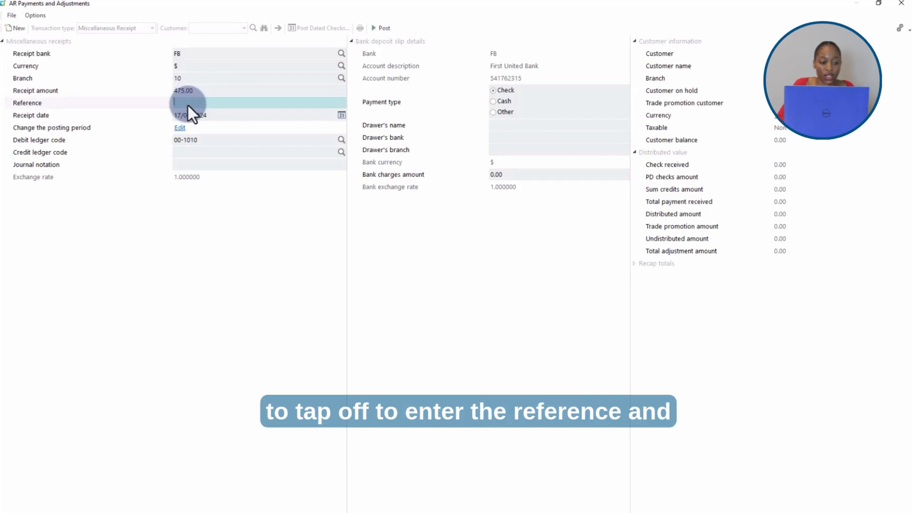
pyautogui.write('Rec')
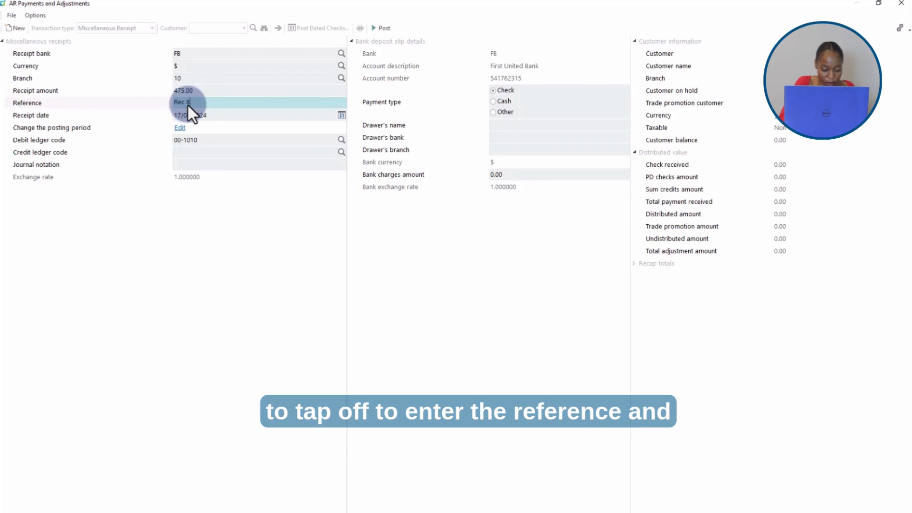
pyautogui.write(' 82')
pyautogui.press('Tab')
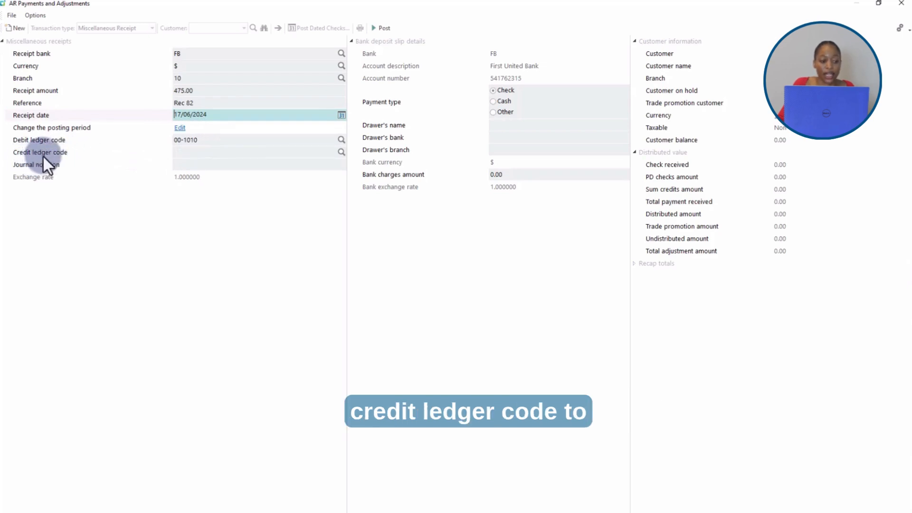
# - Set the receipt's credit ledger code to 00-4610, the Miscellaneous Revenue account
pyautogui.click(186, 152)
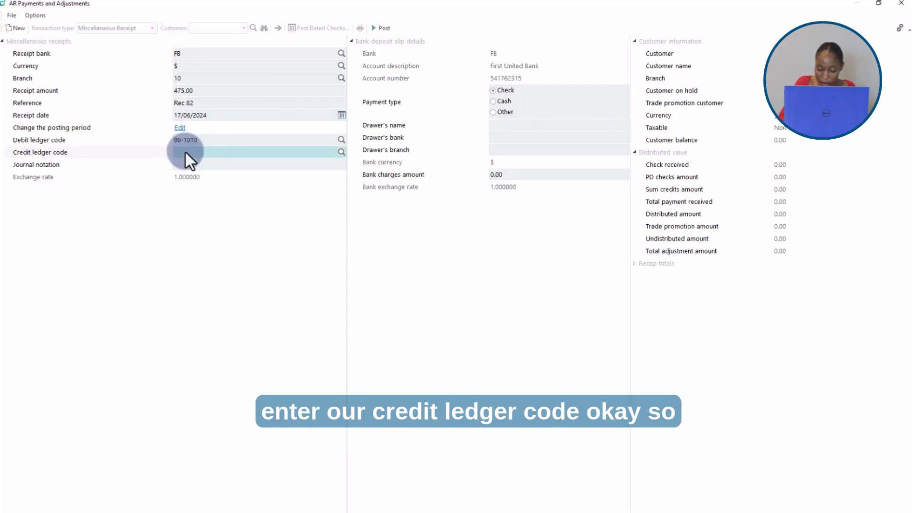
pyautogui.write('00-4610')
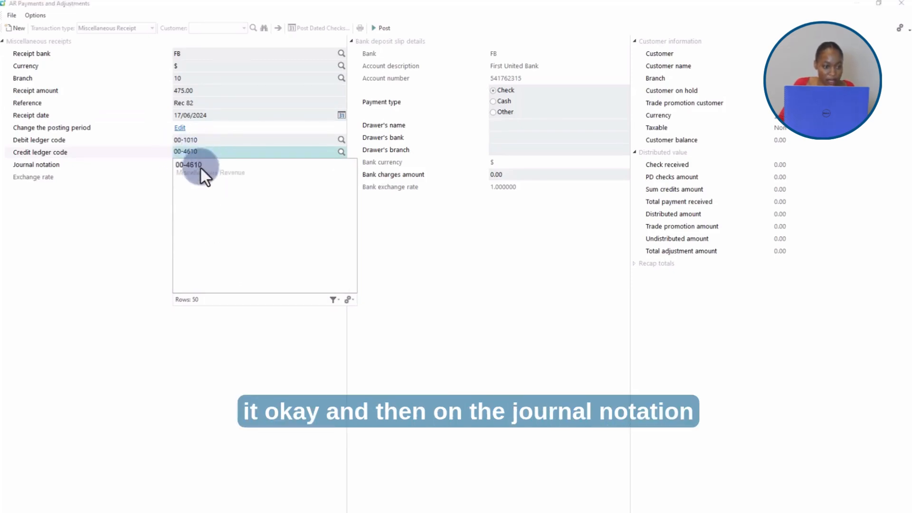
pyautogui.click(202, 169)
# - Enter 'Cash received from staff - 2nd hand furniture' as the receipt's journal notation
pyautogui.click(202, 169)
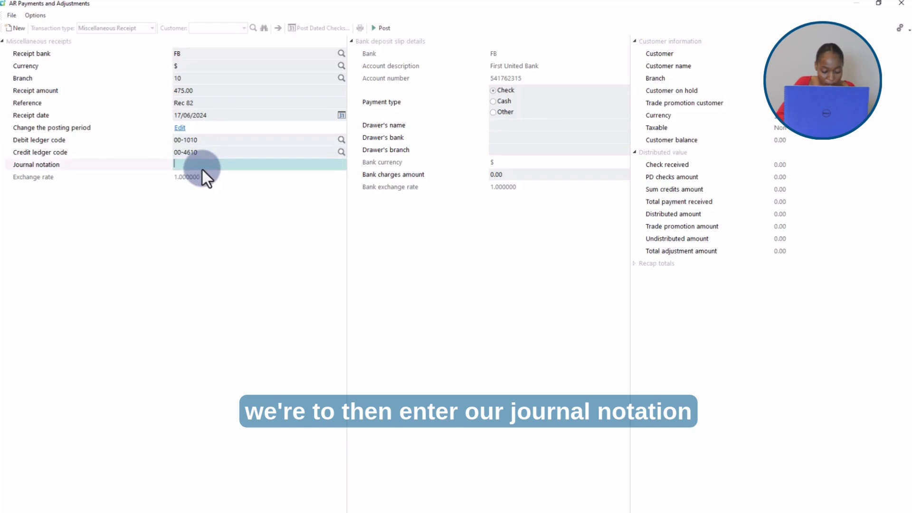
pyautogui.write('Cash received')
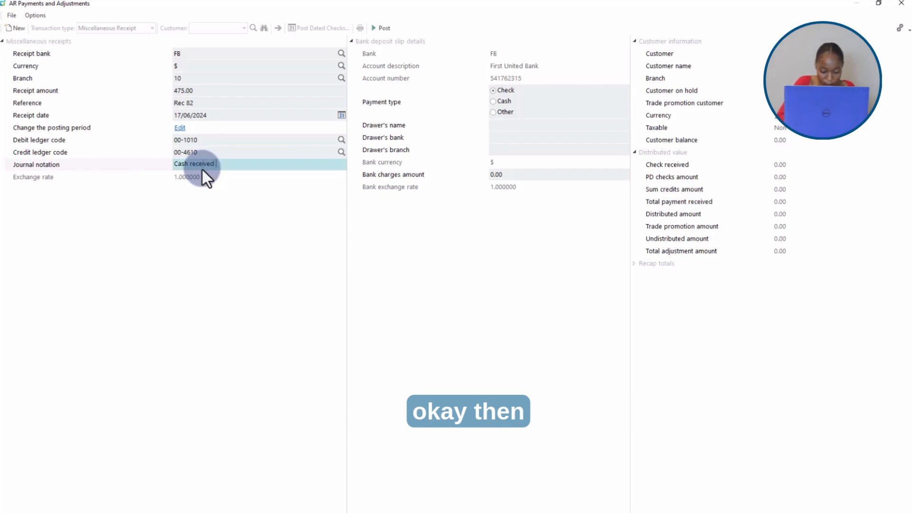
pyautogui.write(' from staff - 2nd hand furniture')
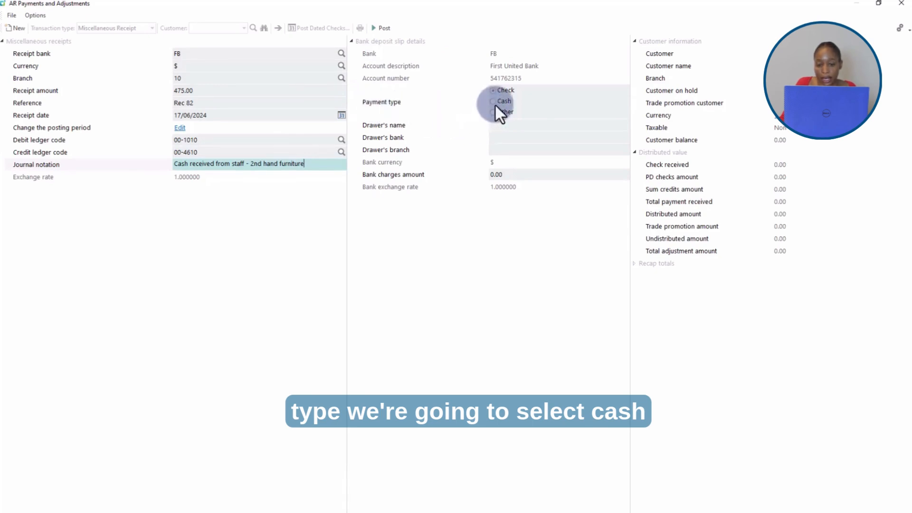
# - Set the payment type to Cash and post the miscellaneous receipt, closing AR Payments and Adjustments when done
pyautogui.moveTo(490, 102); pyautogui.dragTo(491, 102)
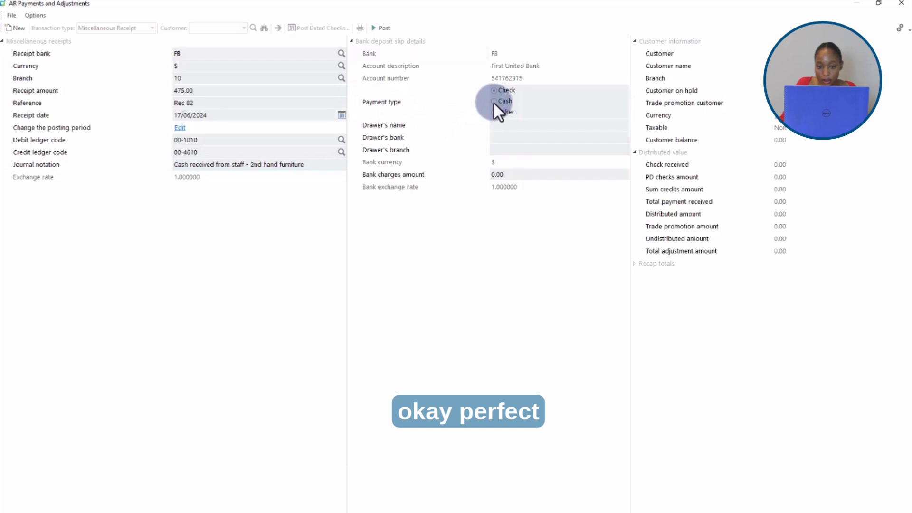
pyautogui.click(494, 101)
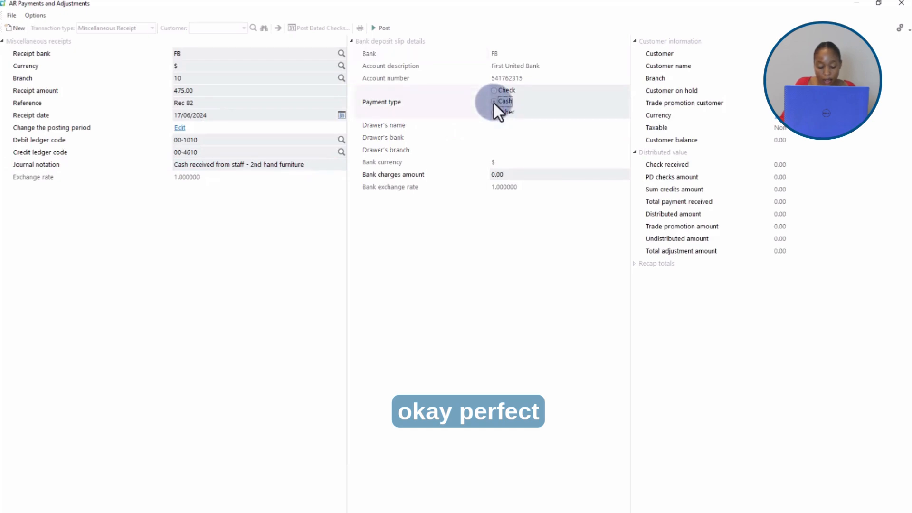
pyautogui.click(383, 33)
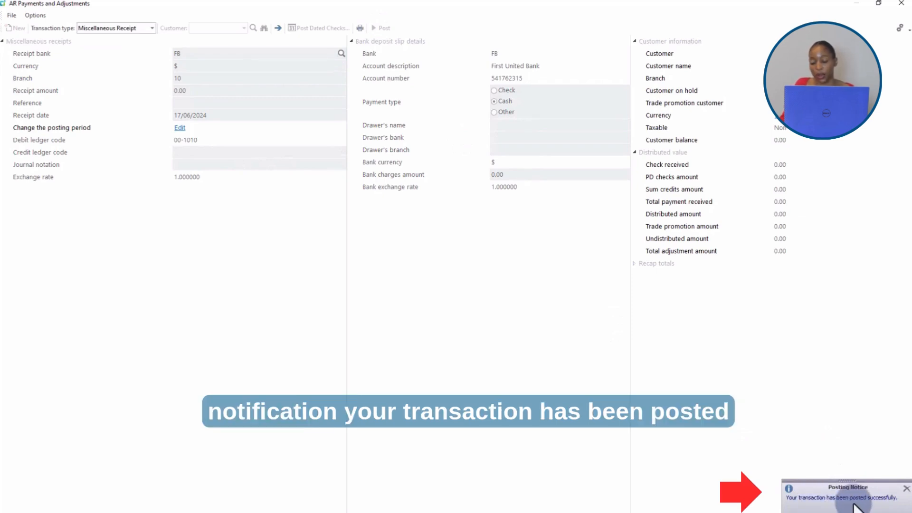
pyautogui.click(901, 5)
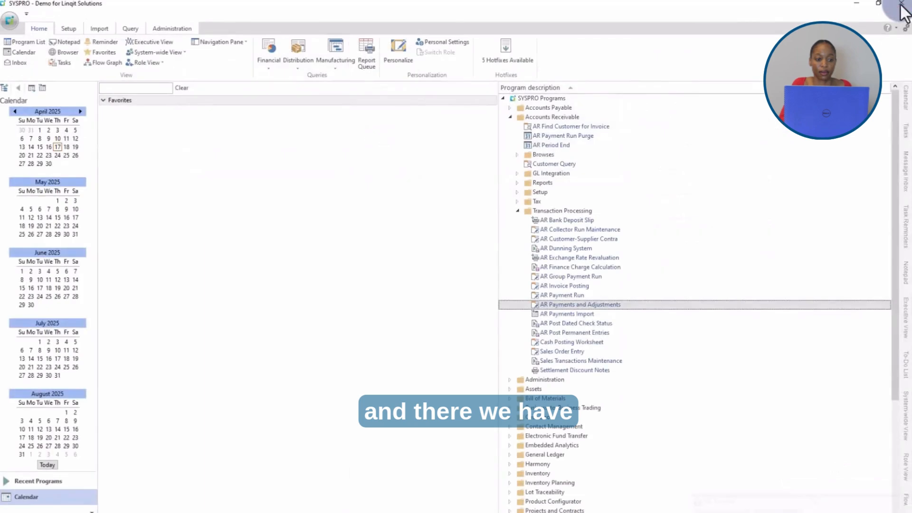